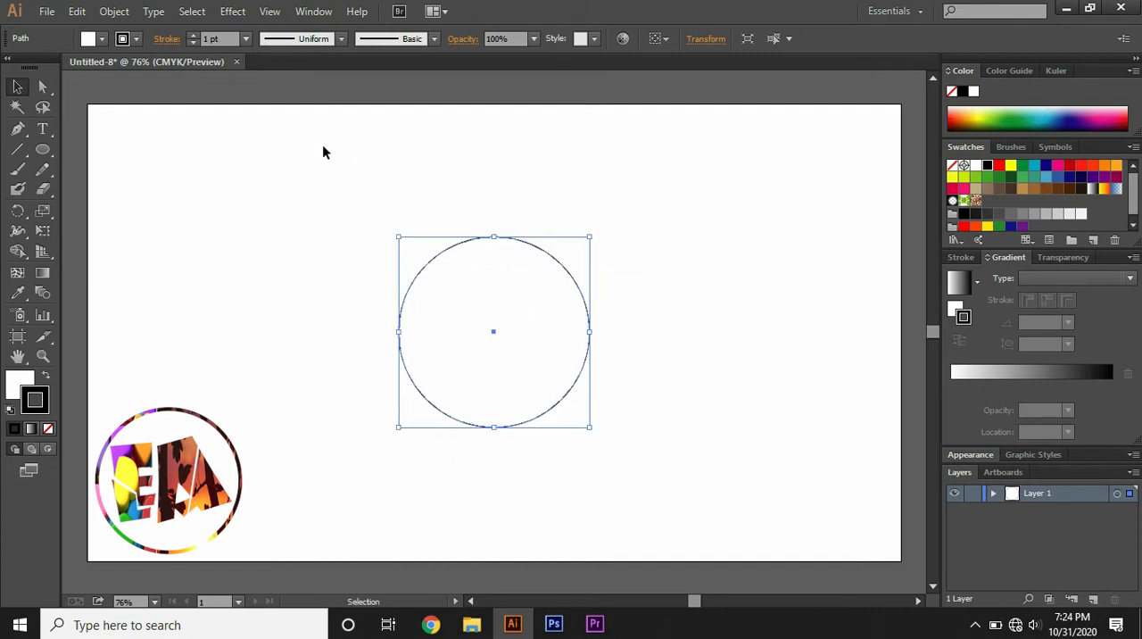
- Remove the fill from the large circle, keeping its black outline
left_click(181, 274)
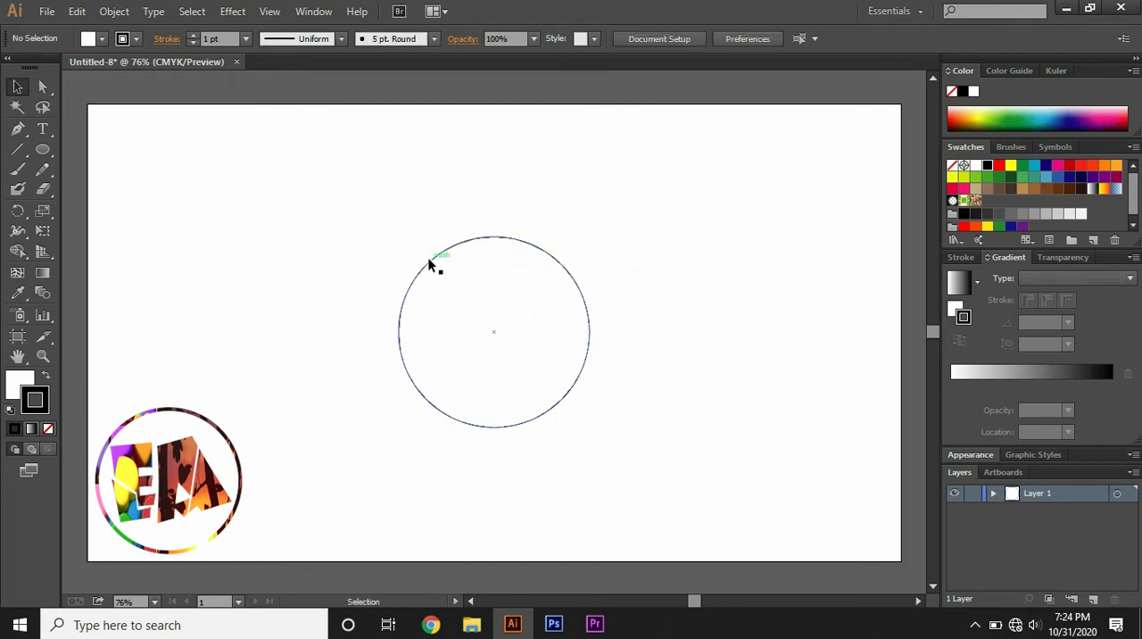
left_click(428, 260)
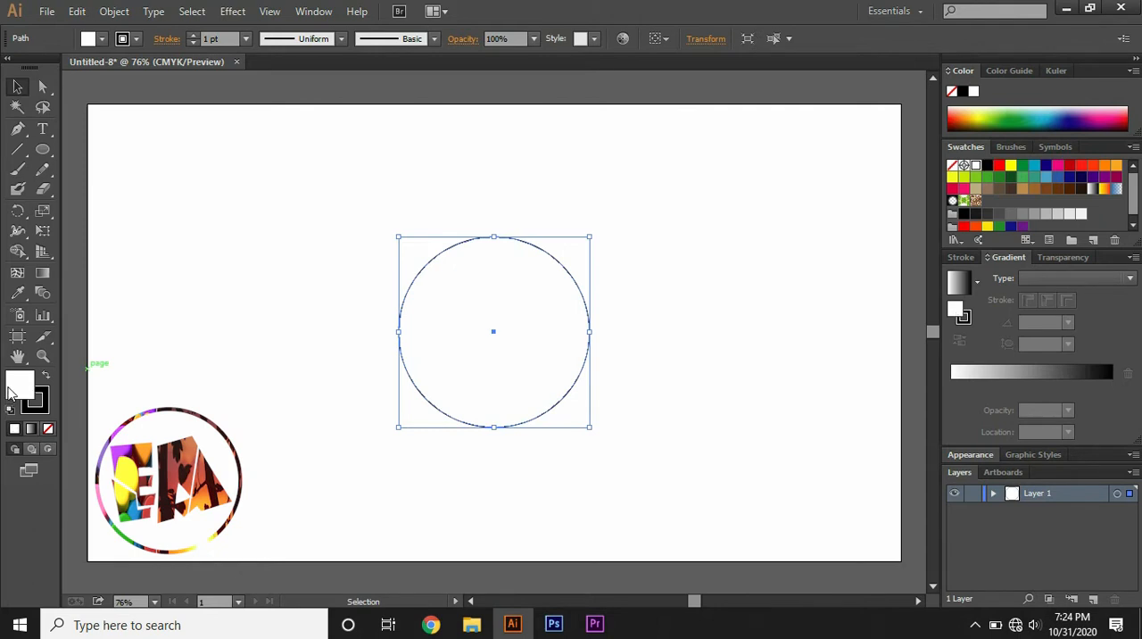
left_click(49, 428)
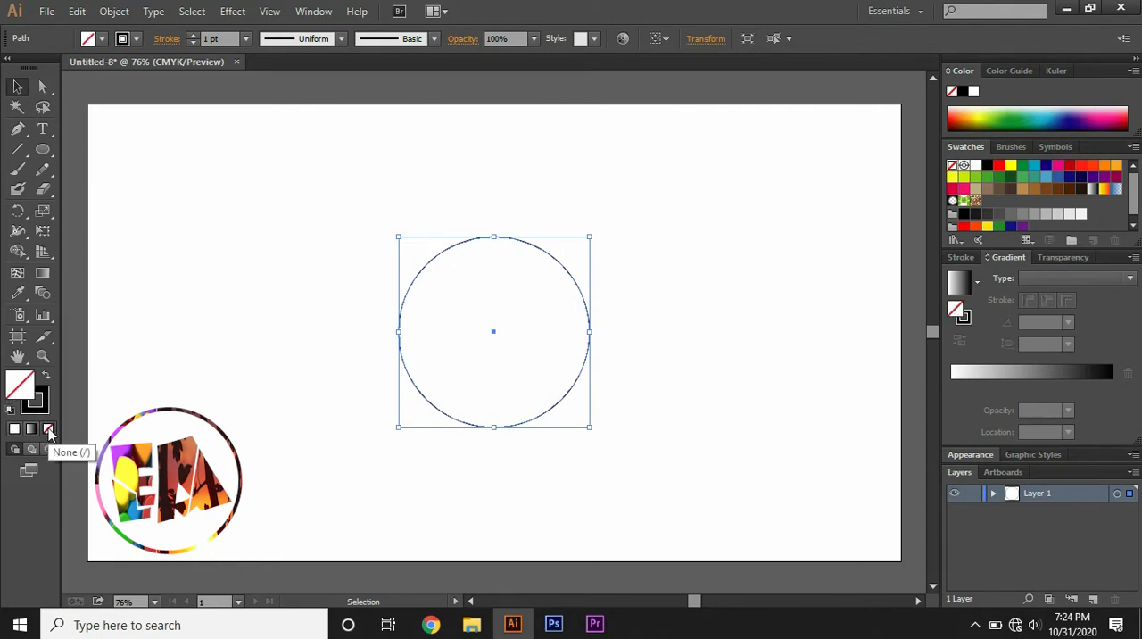
left_click(198, 332)
- Create a 100 pt wide and 100 pt high circle on the artboard with the Ellipse tool
left_click(42, 151)
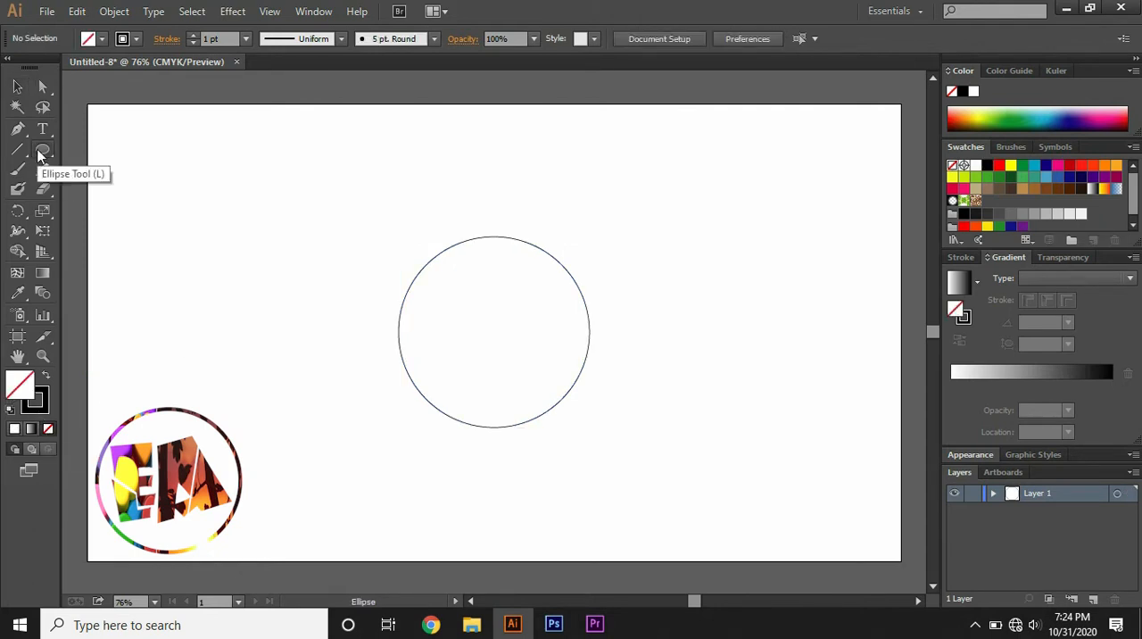
left_click(288, 191)
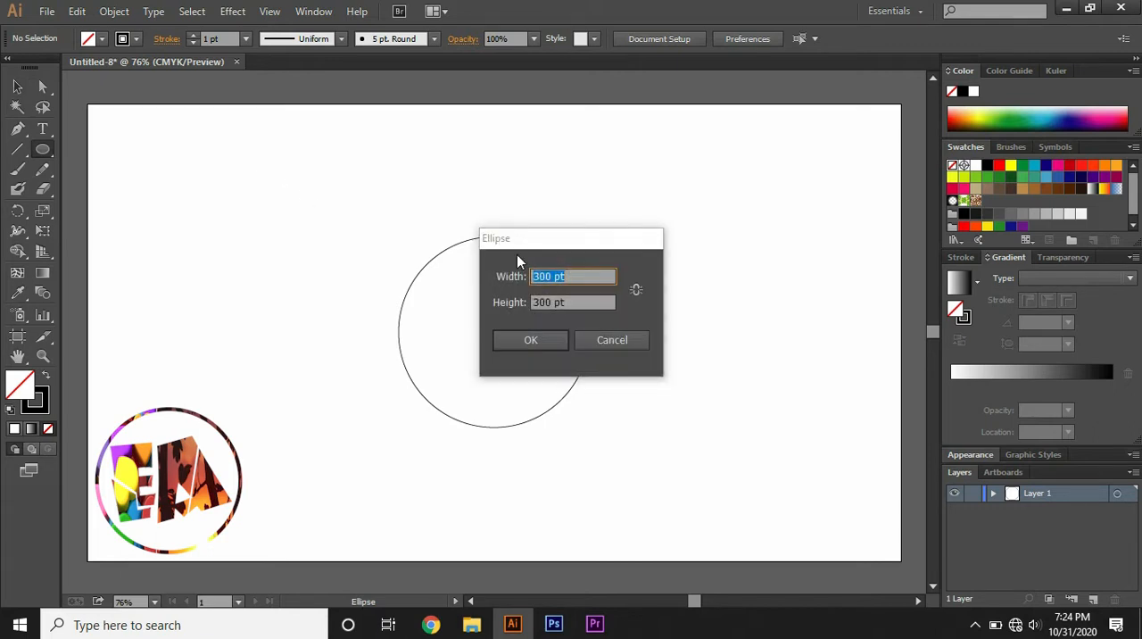
key("BackSpace")
type("100")
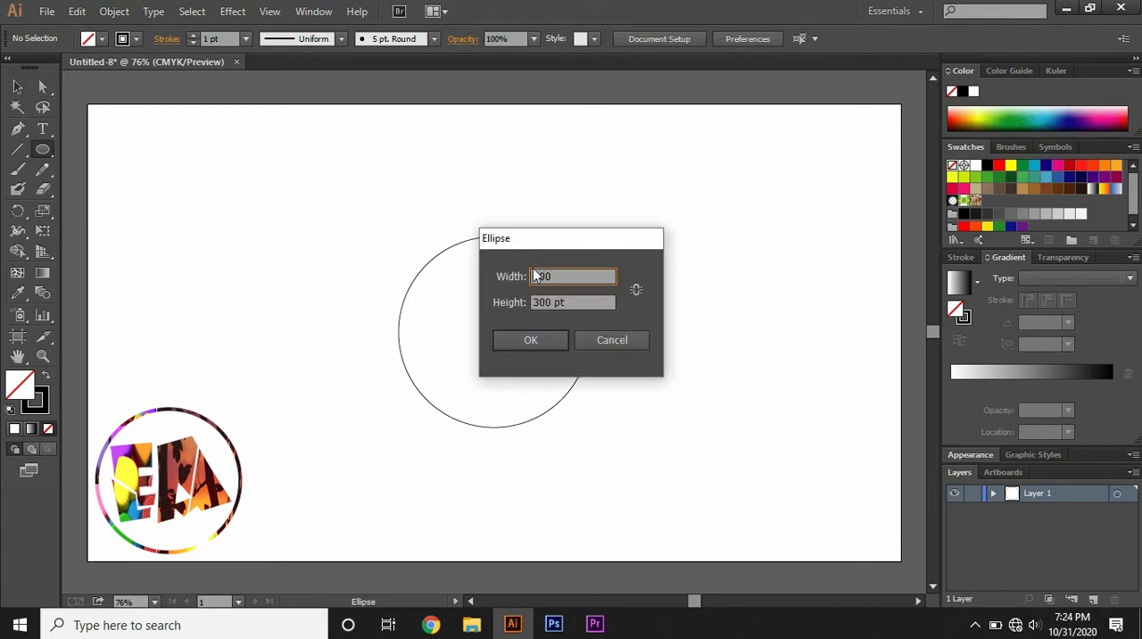
left_click(571, 303)
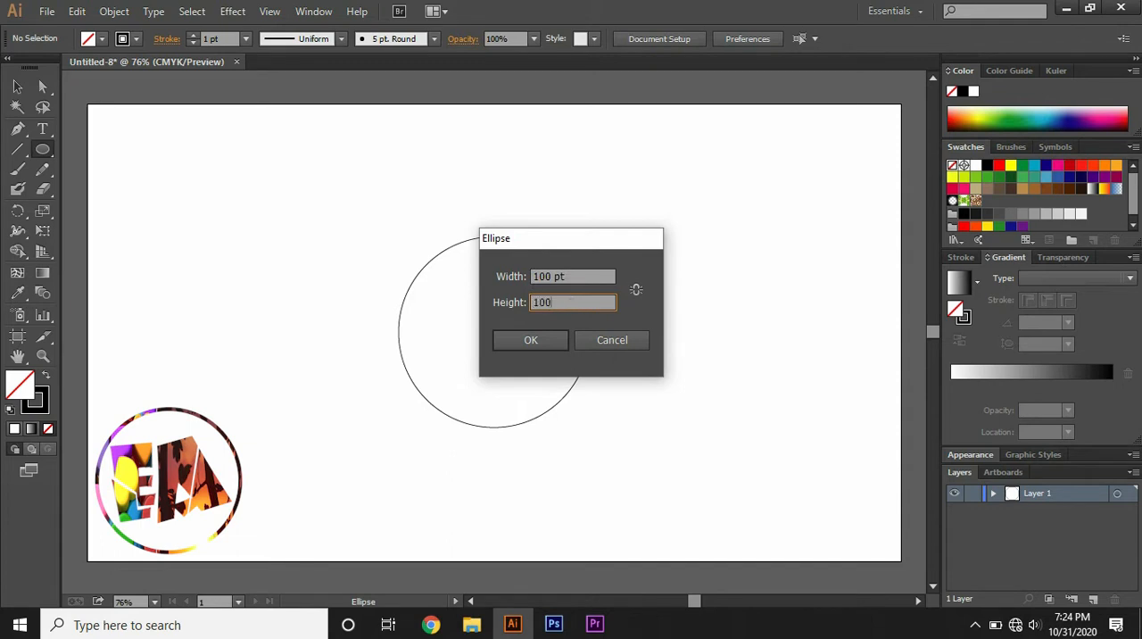
left_click(543, 341)
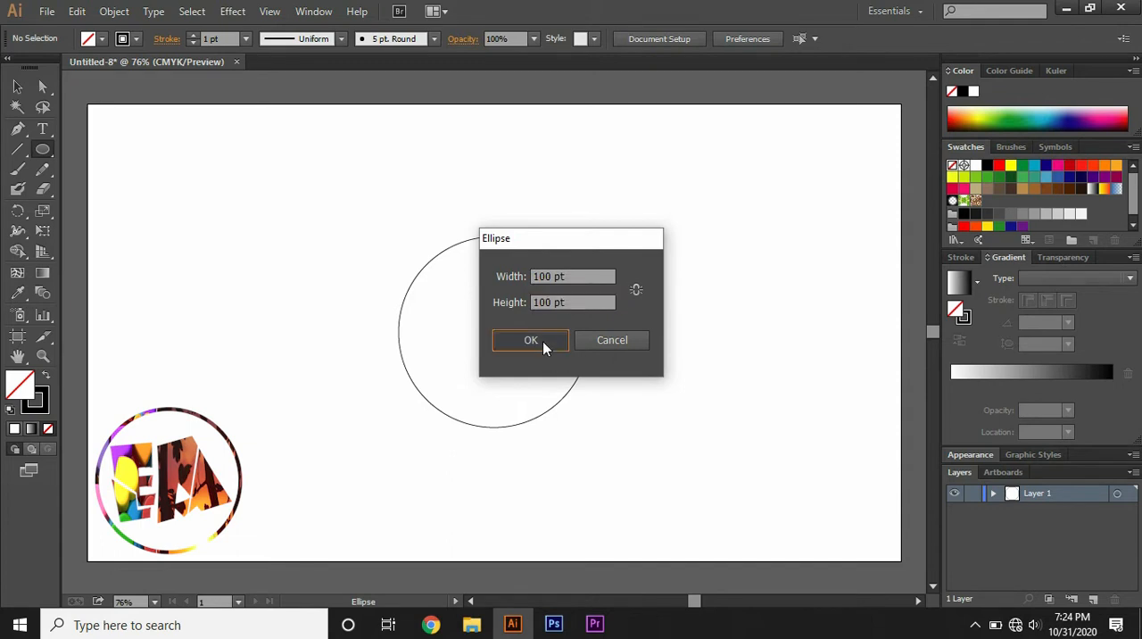
- Move the 100 pt circle to the centre of the large circle
left_click(17, 86)
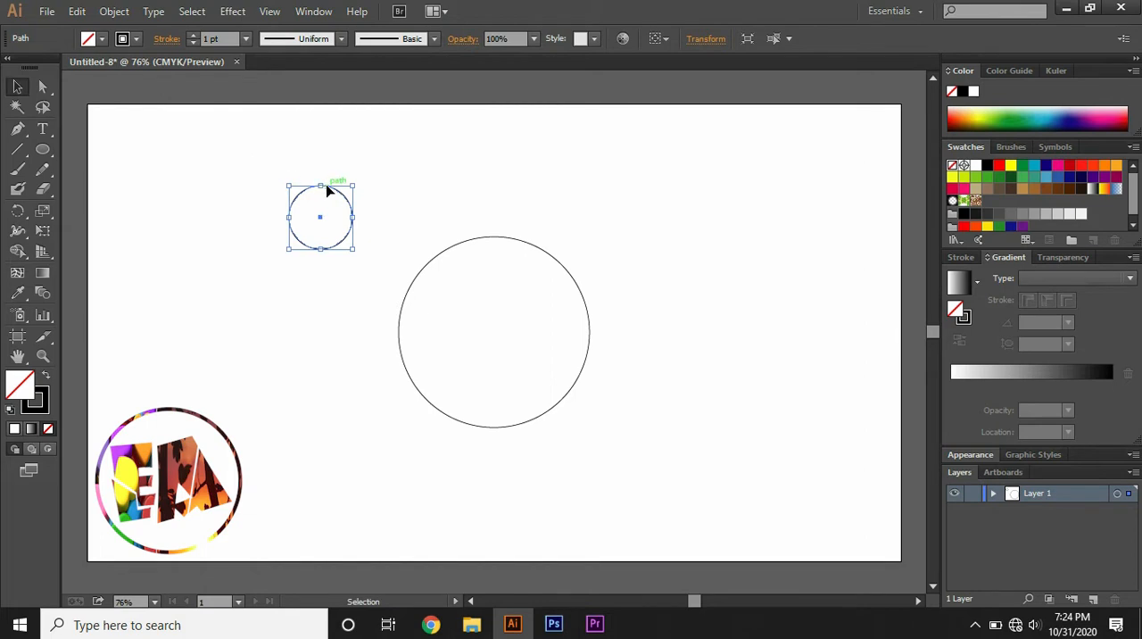
left_click_drag(327, 190, 502, 308)
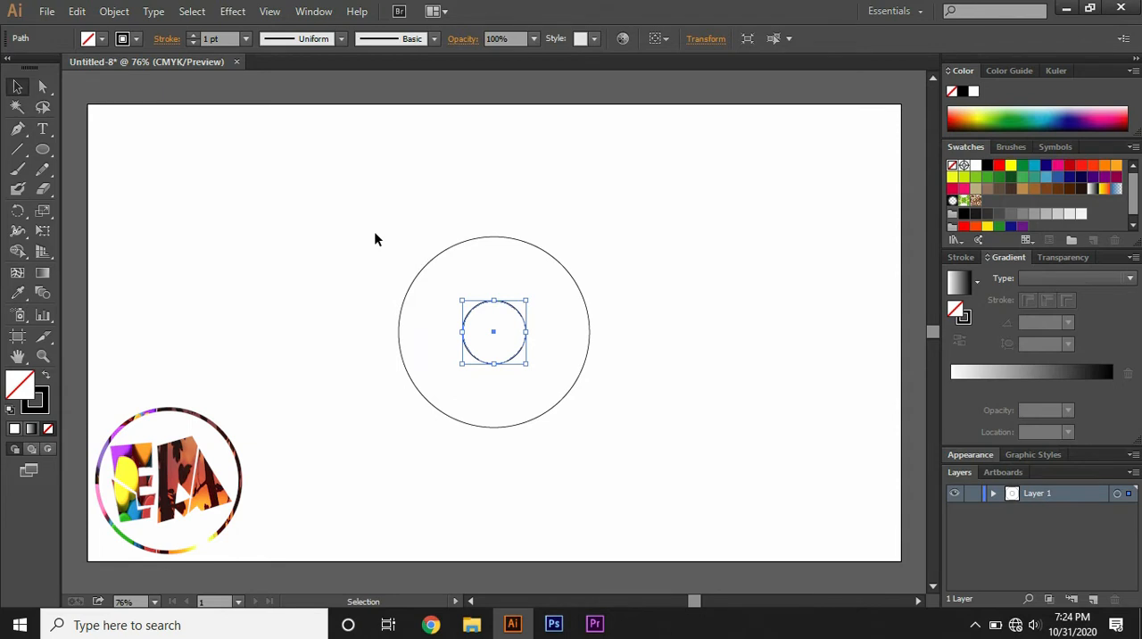
left_click(374, 238)
- Create a circle 200 pt wide and 200 pt high with the Ellipse tool
left_click(45, 151)
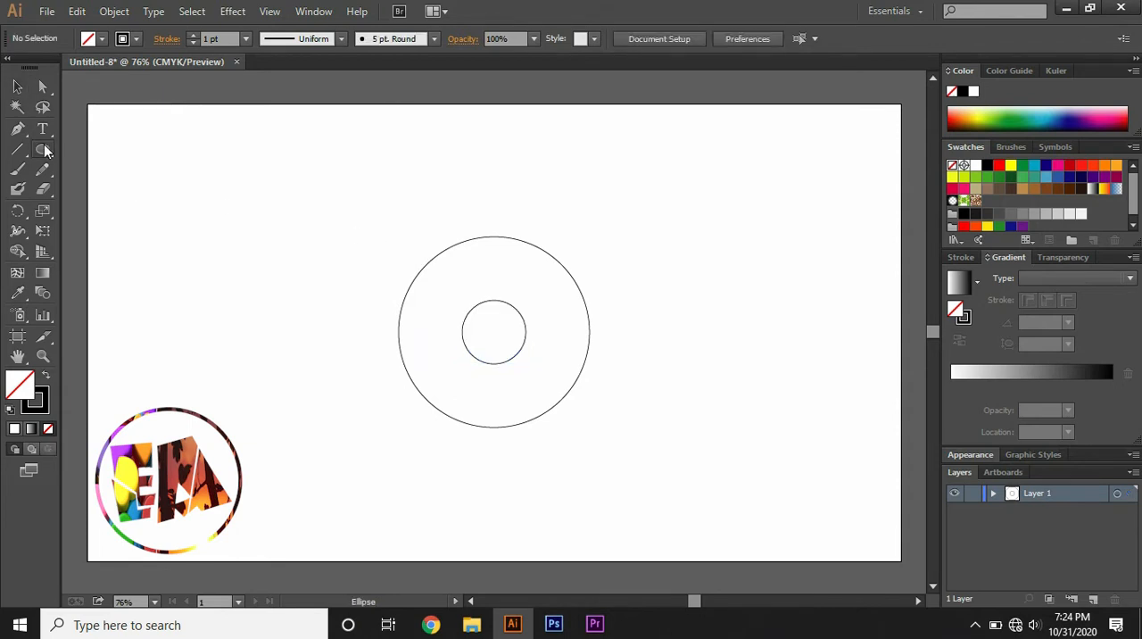
left_click(375, 228)
key("BackSpace")
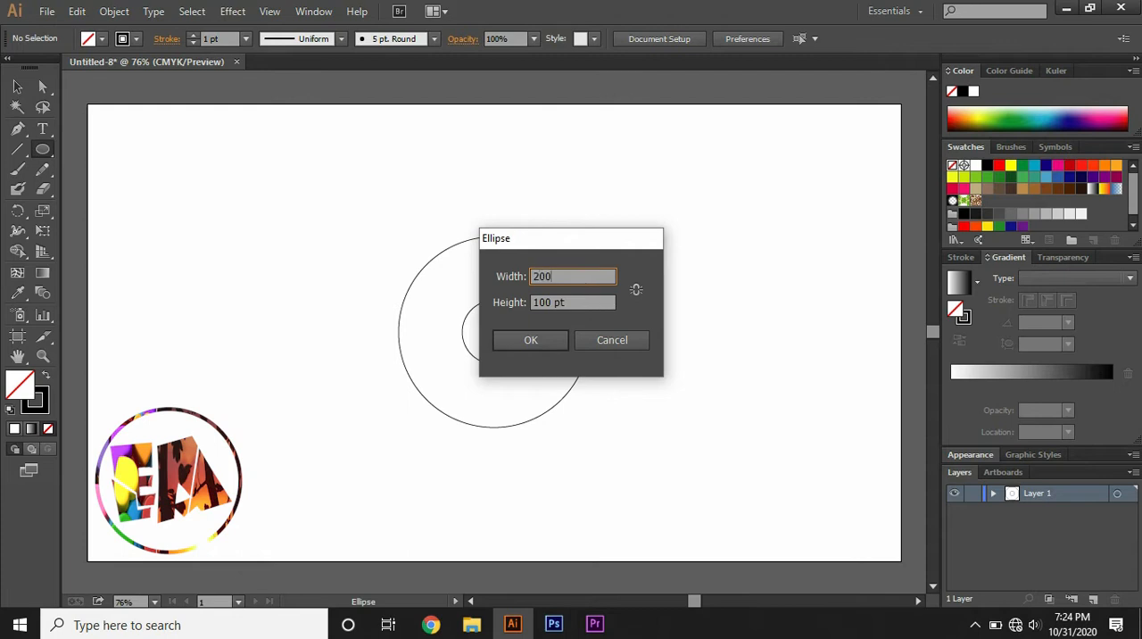
left_click(578, 301)
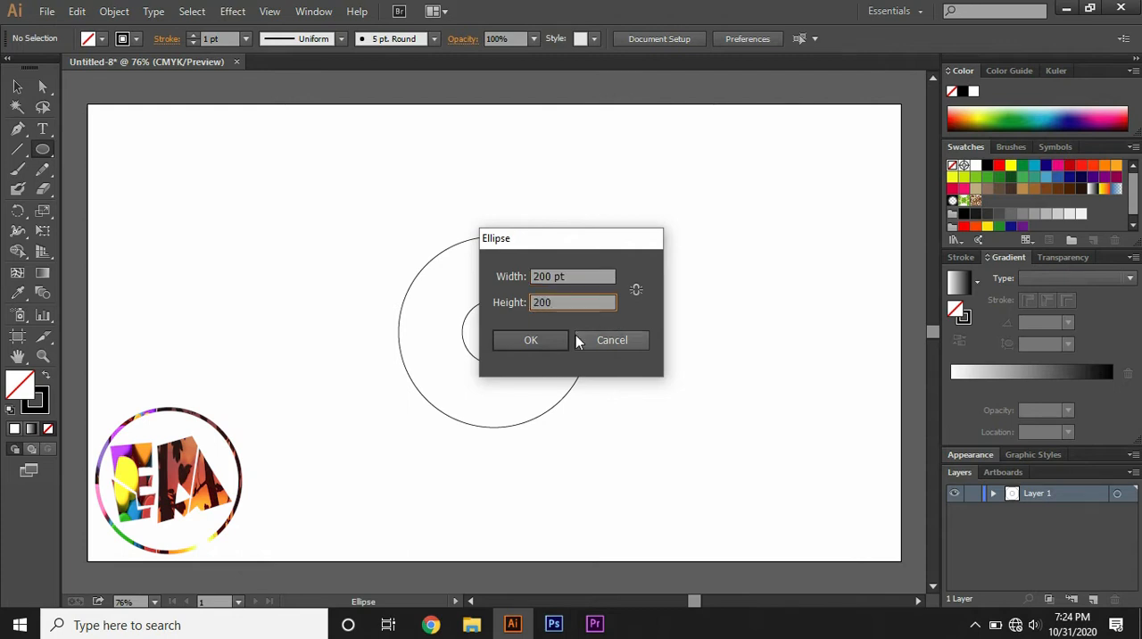
left_click(547, 339)
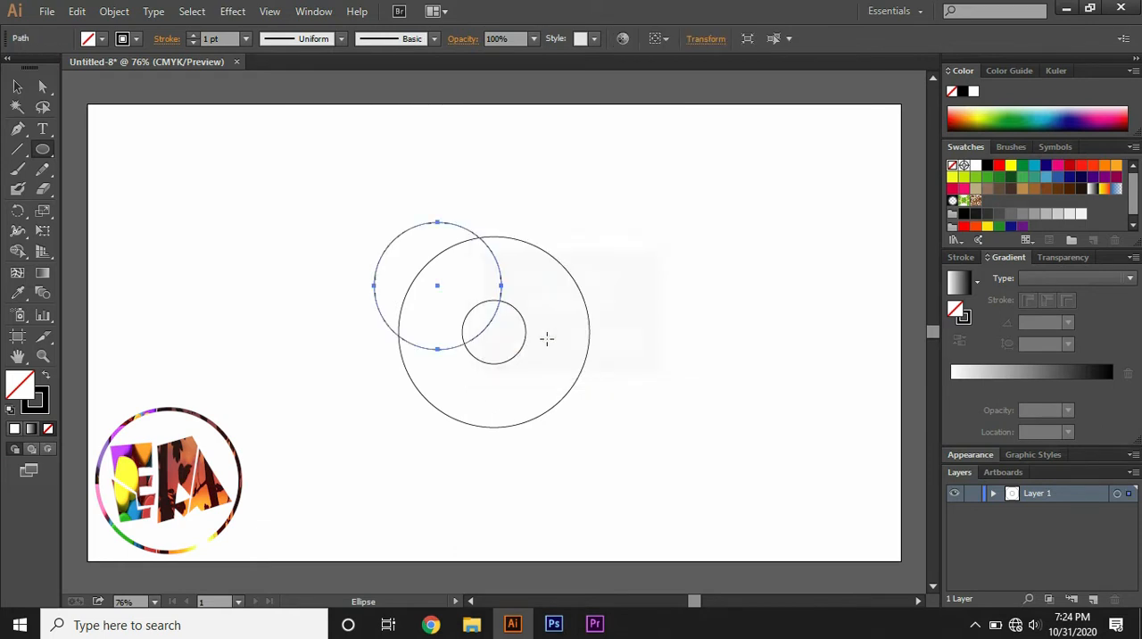
- Move the 200 pt circle inside the large circle so it touches the large circle's top and the small circle's bottom
left_click(20, 89)
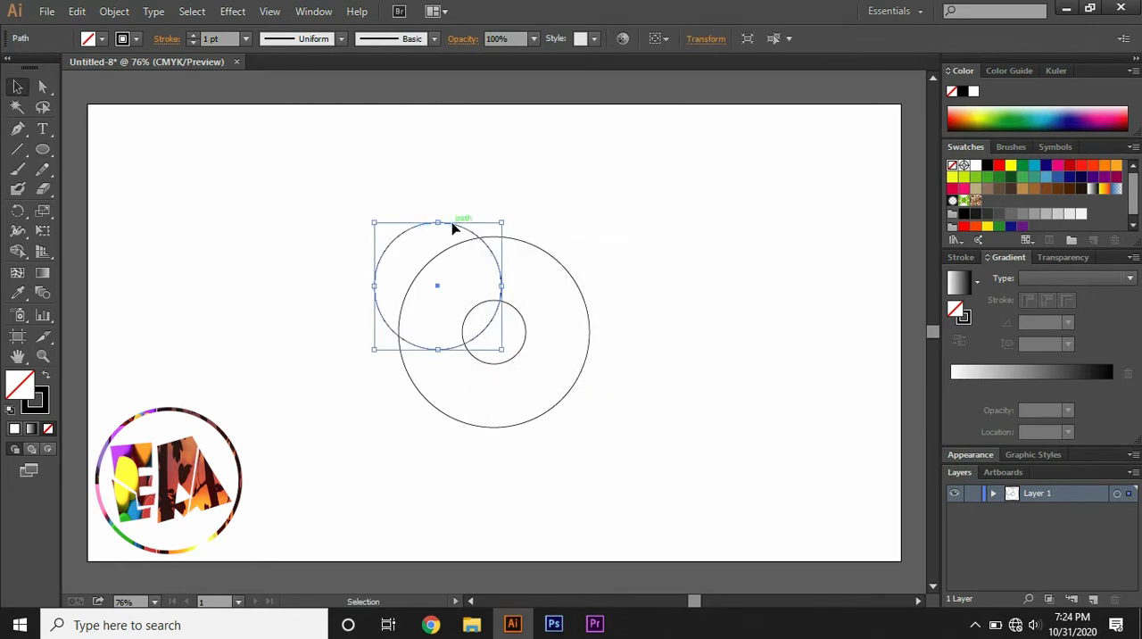
left_click_drag(453, 230, 507, 240)
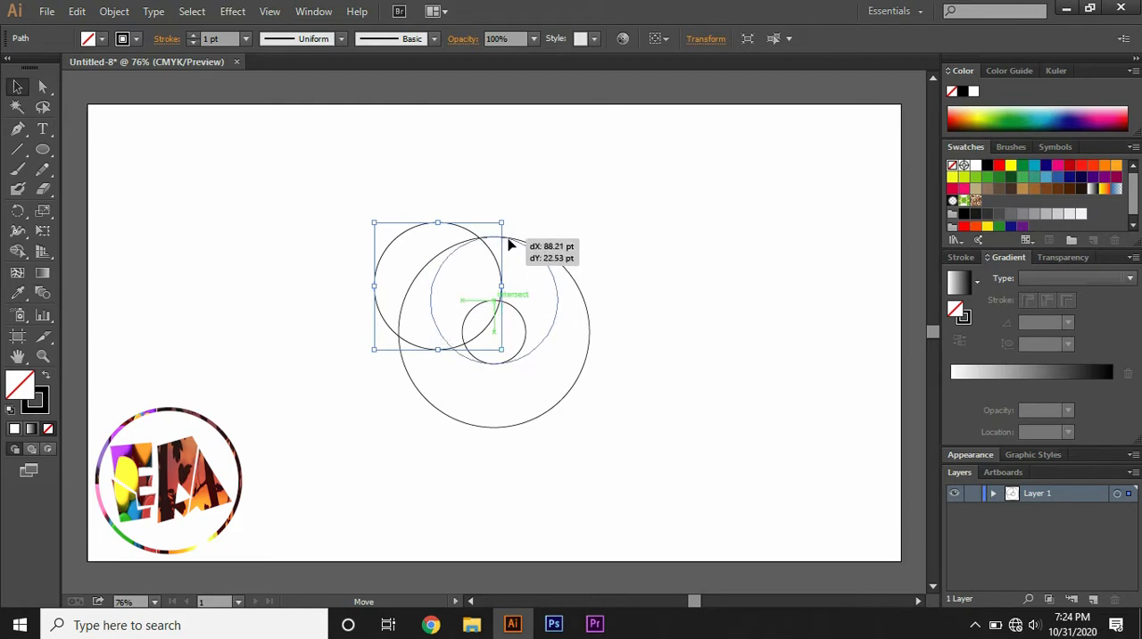
left_click_drag(507, 239, 509, 240)
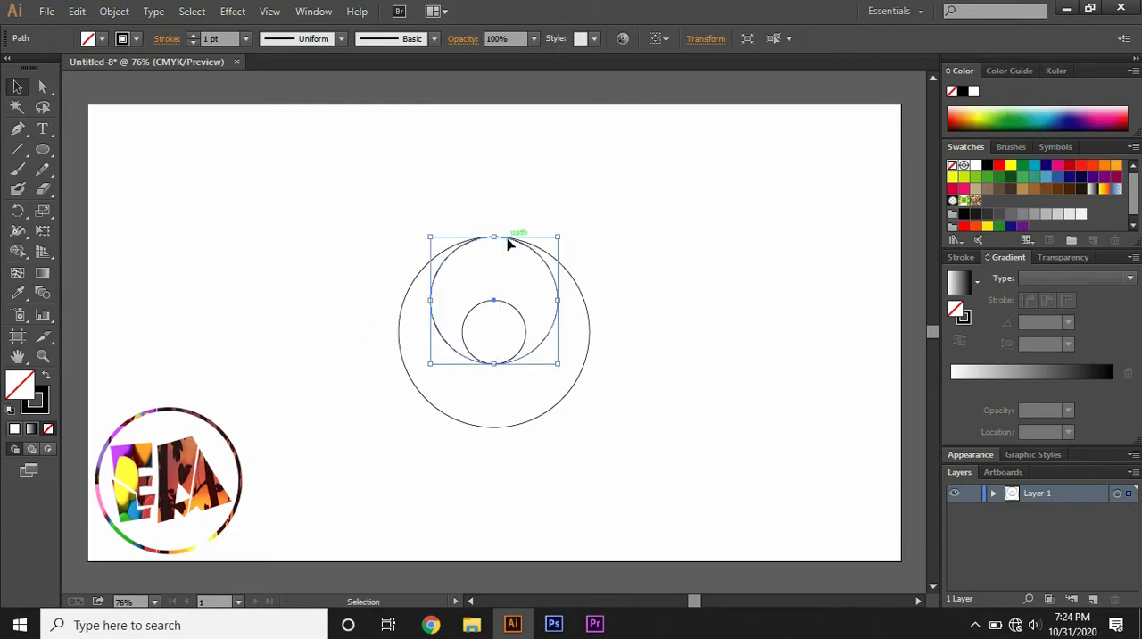
left_click(613, 287)
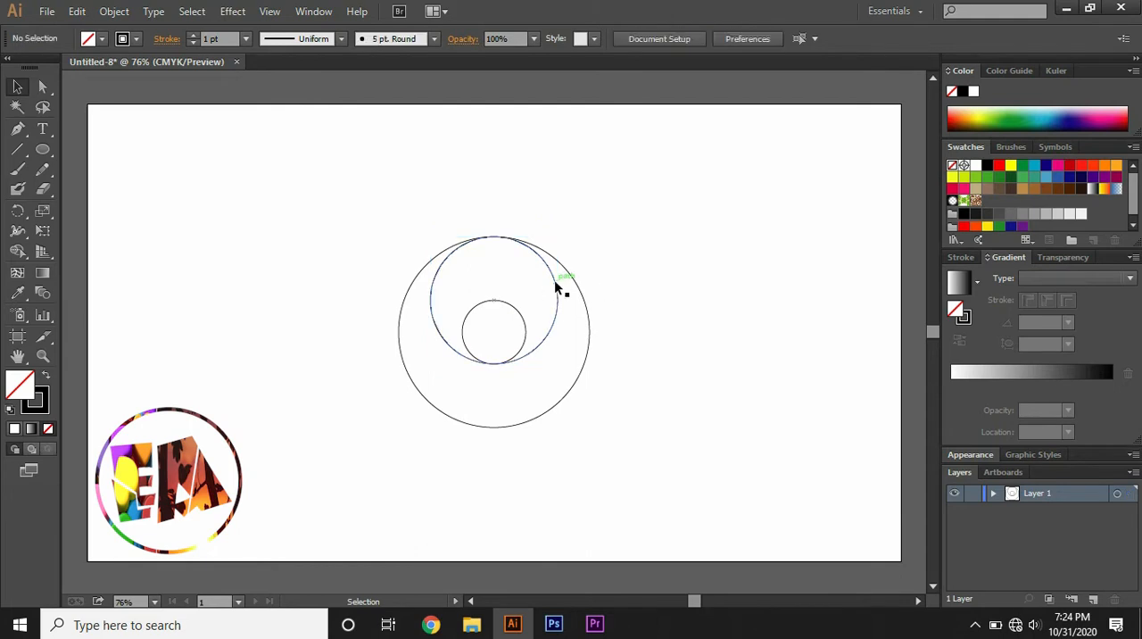
- Duplicate the 200 pt circle downward so the copy touches the large circle's bottom and the small circle's top
left_click(556, 286)
key("ctrl+alt")
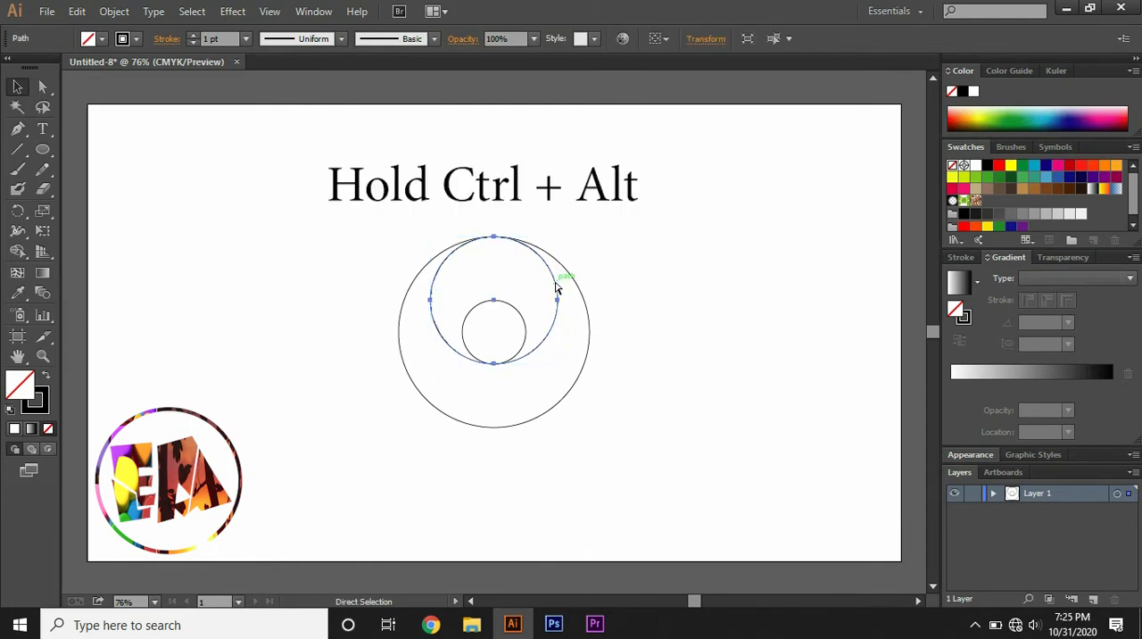
key("alt")
left_click_drag(555, 286, 556, 348)
left_click(649, 338)
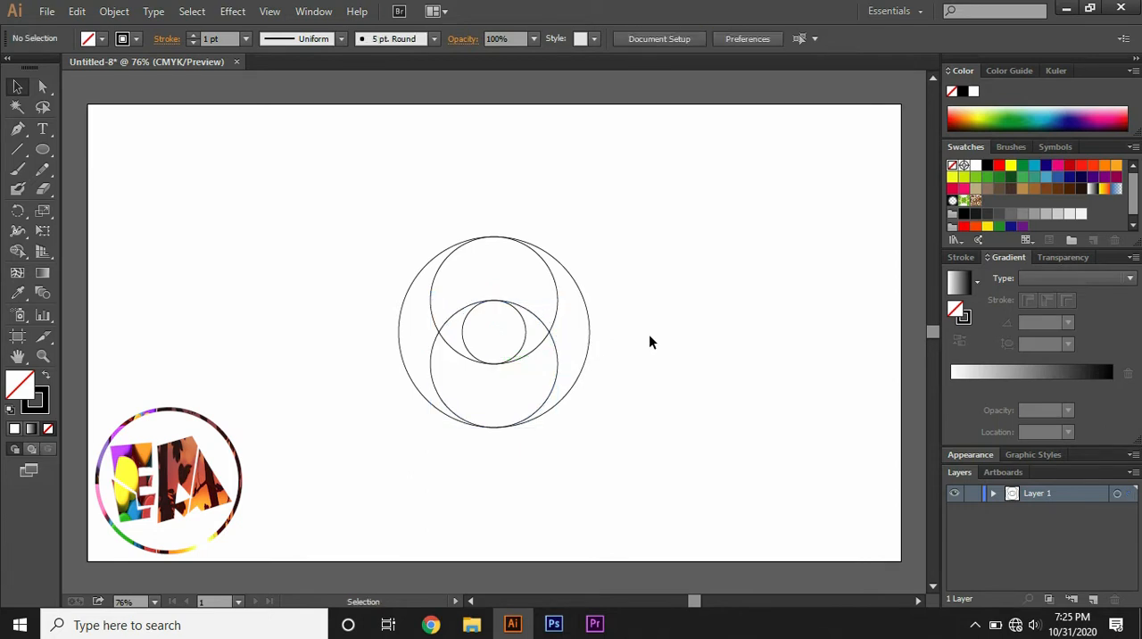
- Duplicate the lower 200 pt circle so the copy touches the large circle's left edge and the small circle's right edge
left_click(553, 343)
left_click_drag(555, 348, 498, 285)
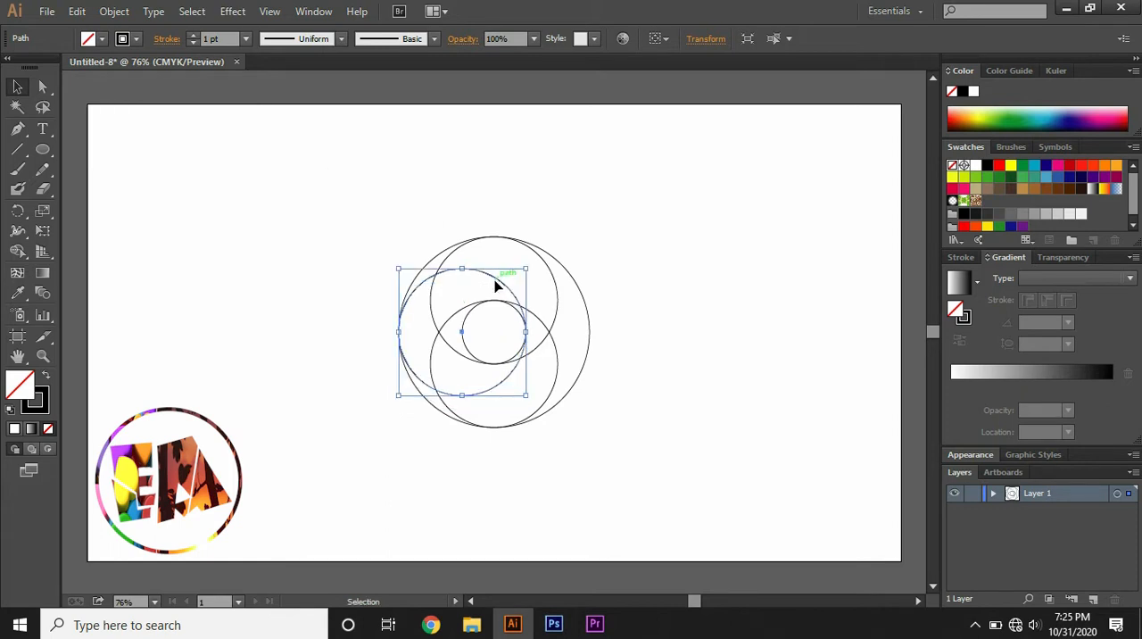
left_click(611, 243)
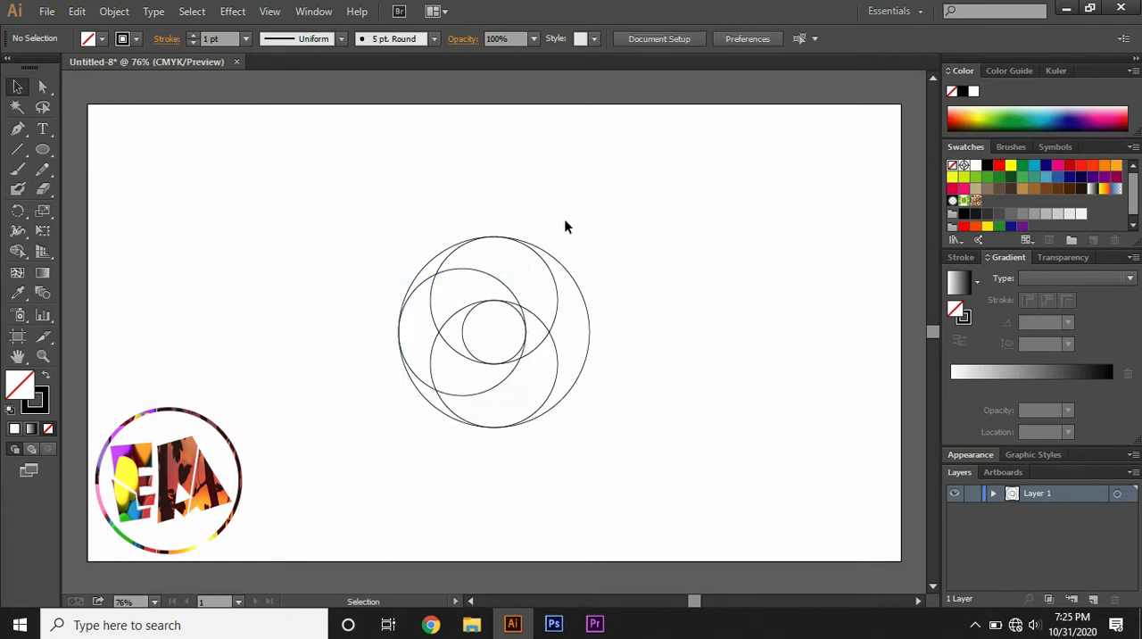
left_click_drag(273, 176, 654, 438)
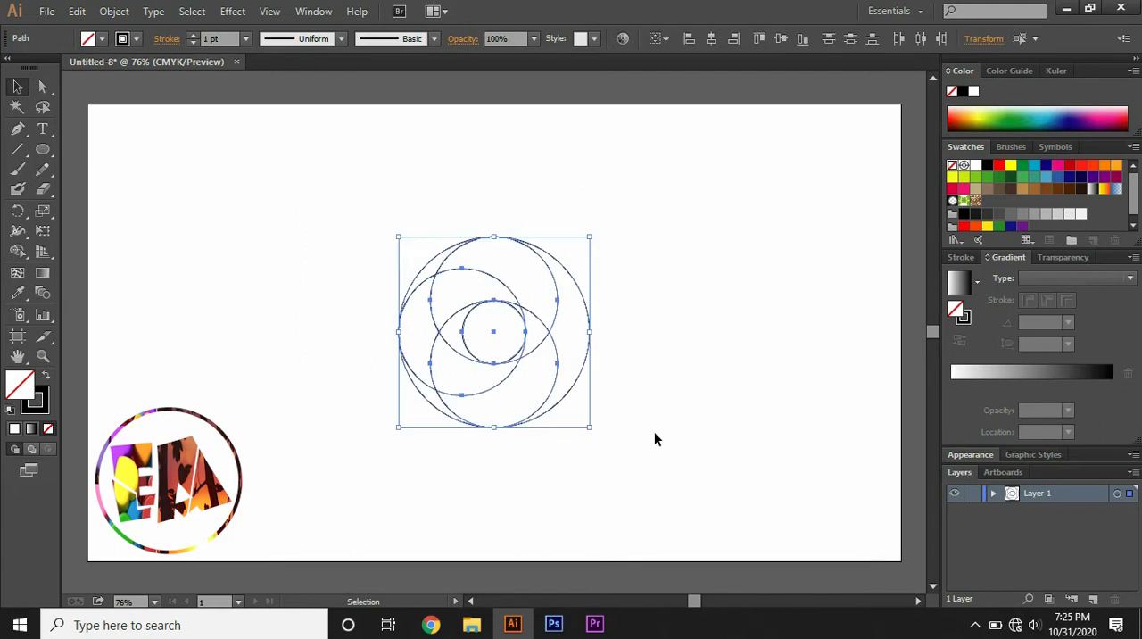
left_click(17, 251)
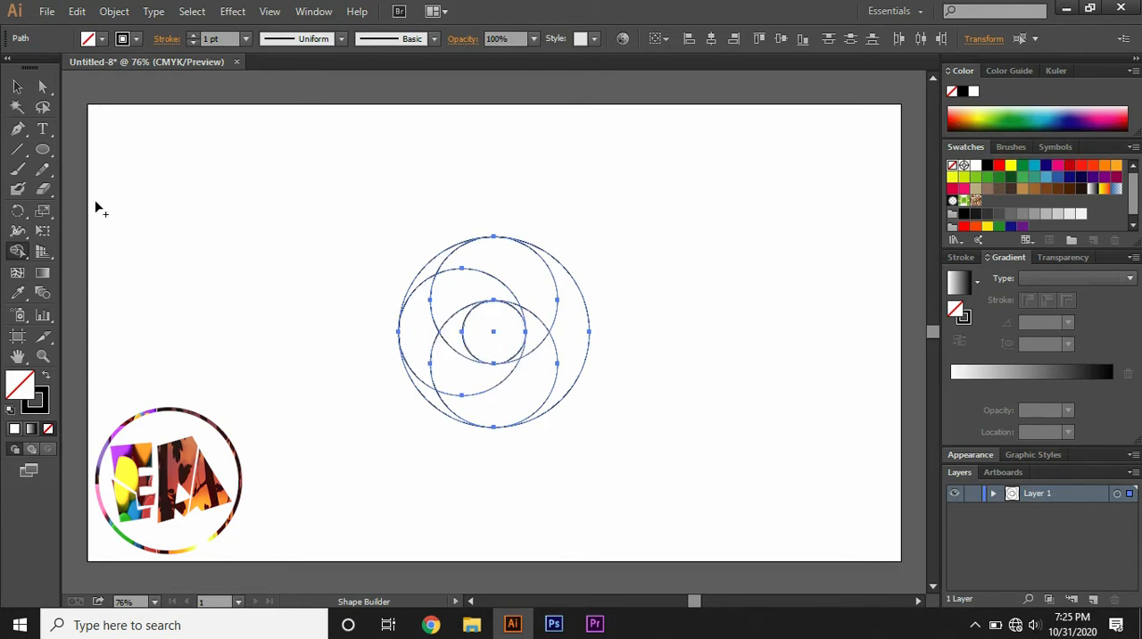
left_click(17, 87)
left_click(316, 265)
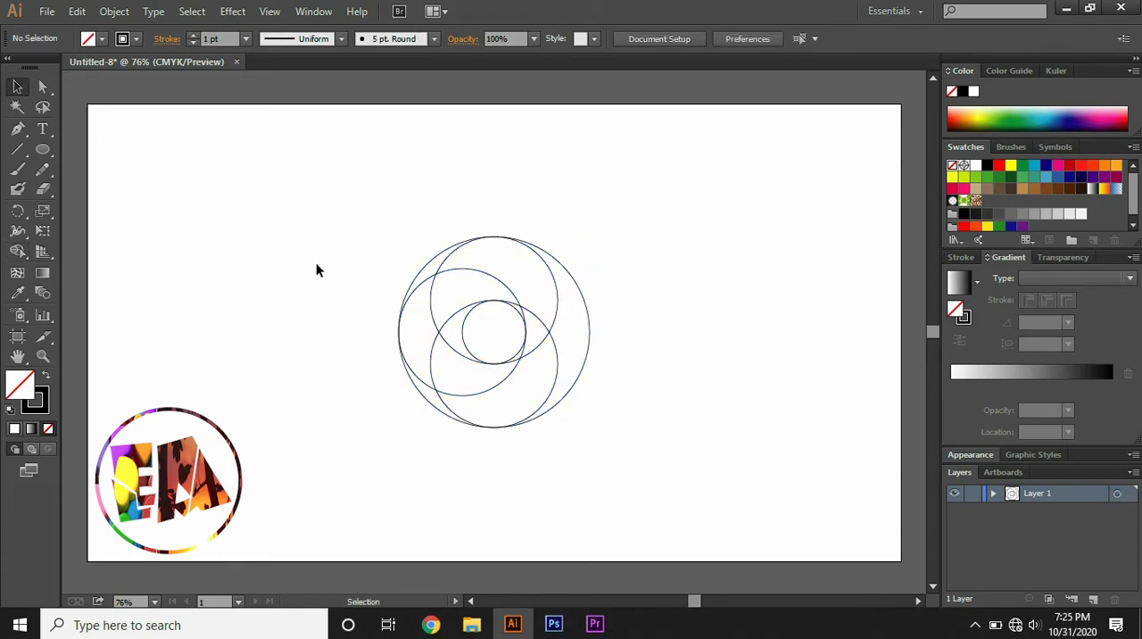
- Move the whole set of circles straight up to the upper part of the artboard
left_click_drag(218, 174, 690, 516)
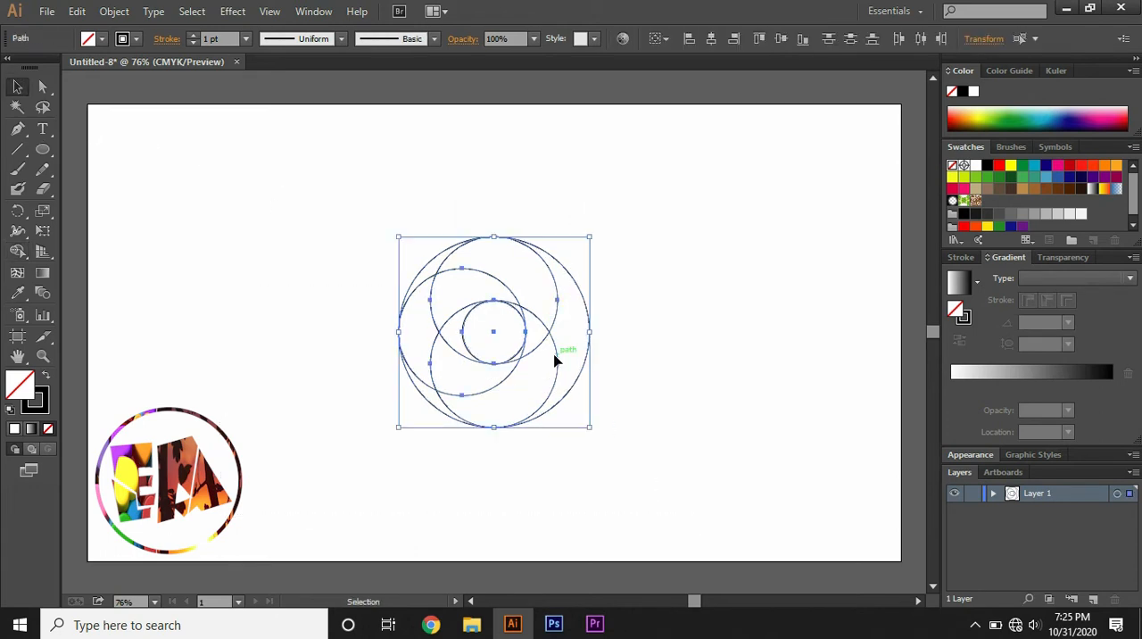
left_click_drag(496, 334, 493, 252)
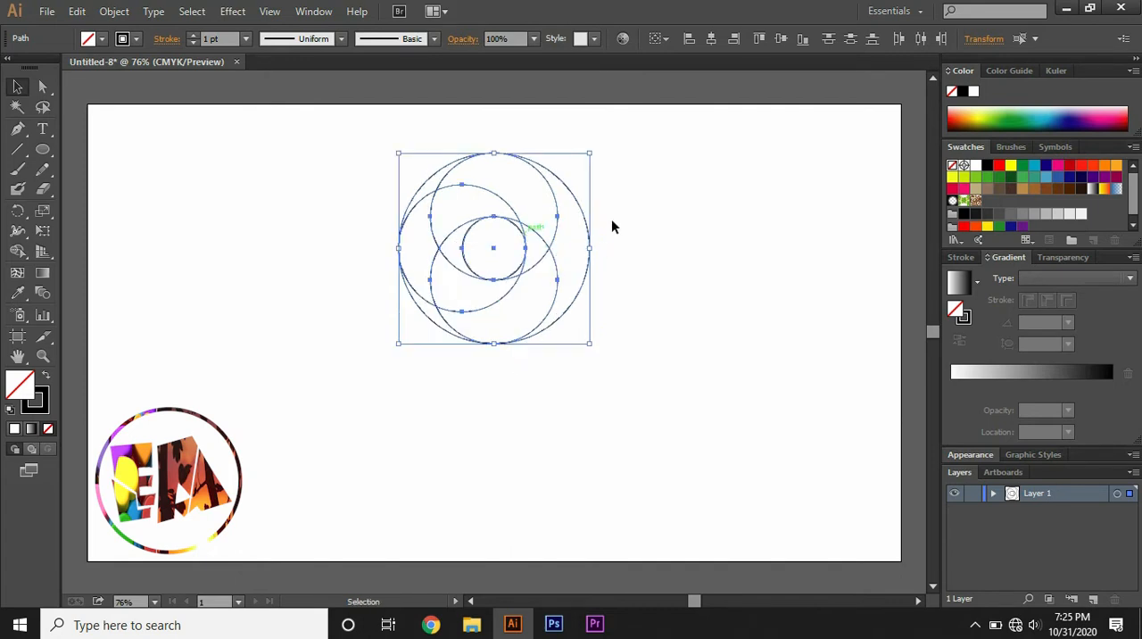
left_click(651, 224)
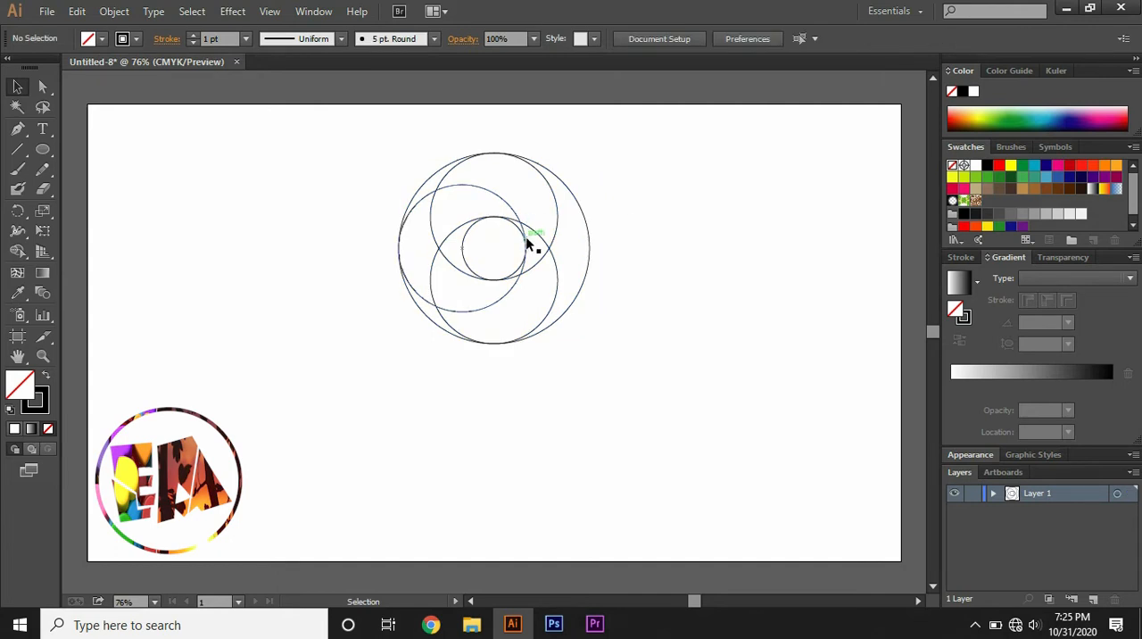
- Duplicate the whole set of circles directly below the original so the two large circles touch
left_click_drag(336, 119, 657, 401)
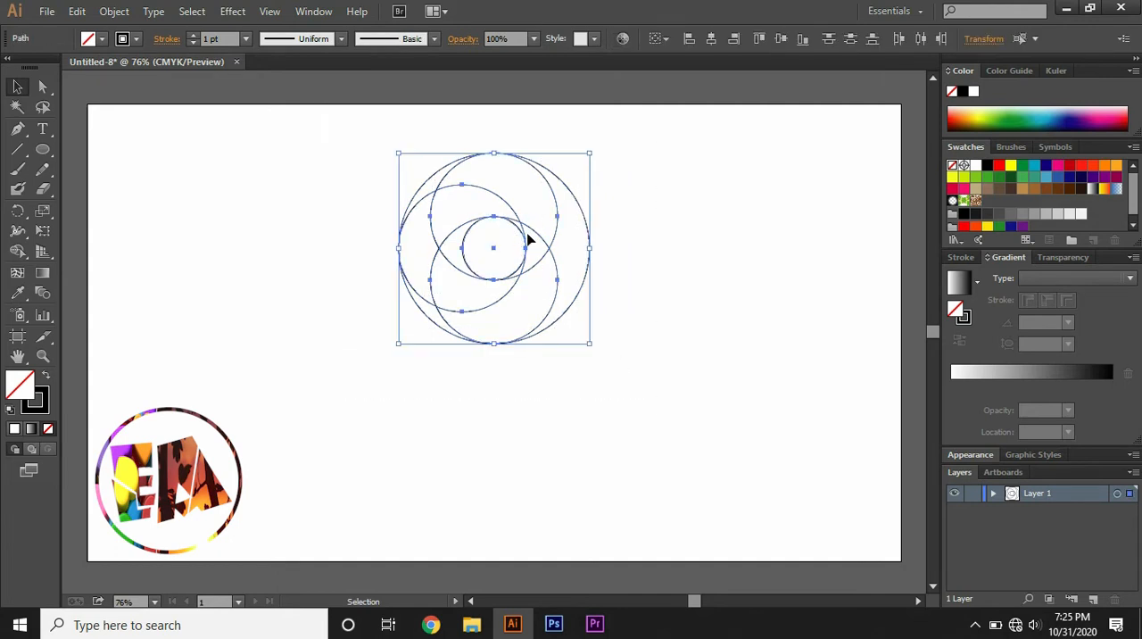
left_click_drag(528, 239, 547, 446)
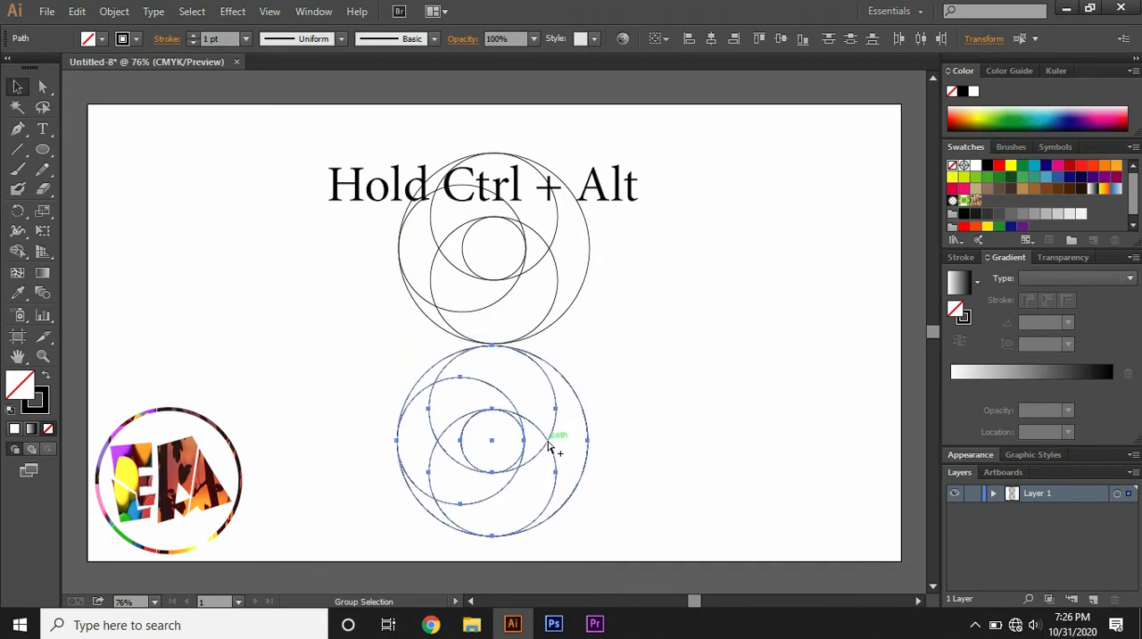
left_click(649, 428)
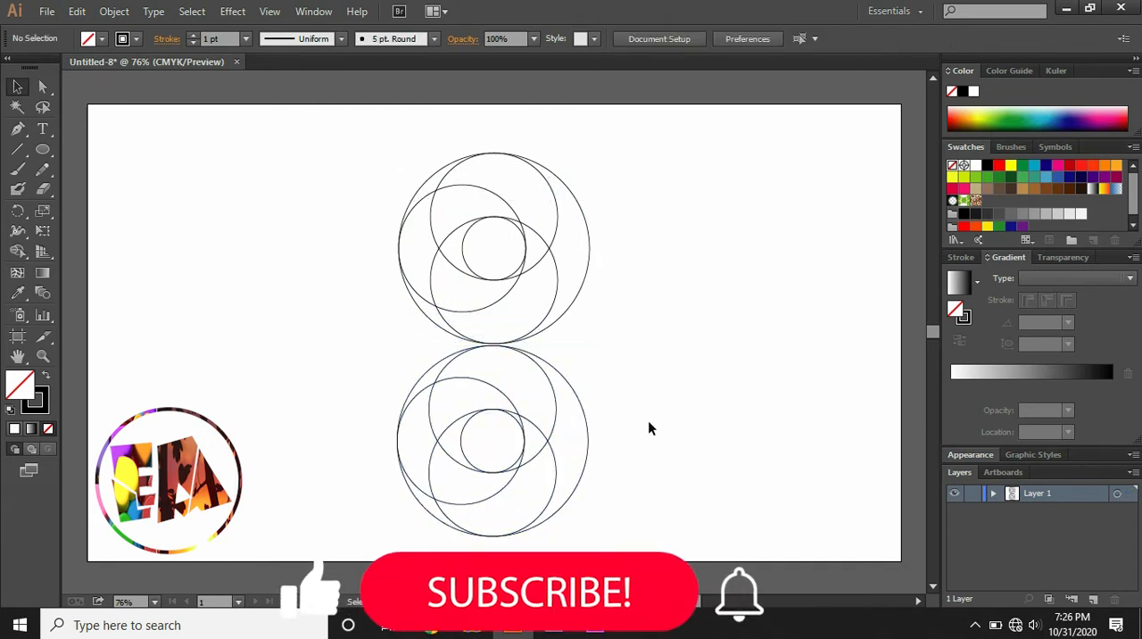
left_click_drag(382, 365, 648, 511)
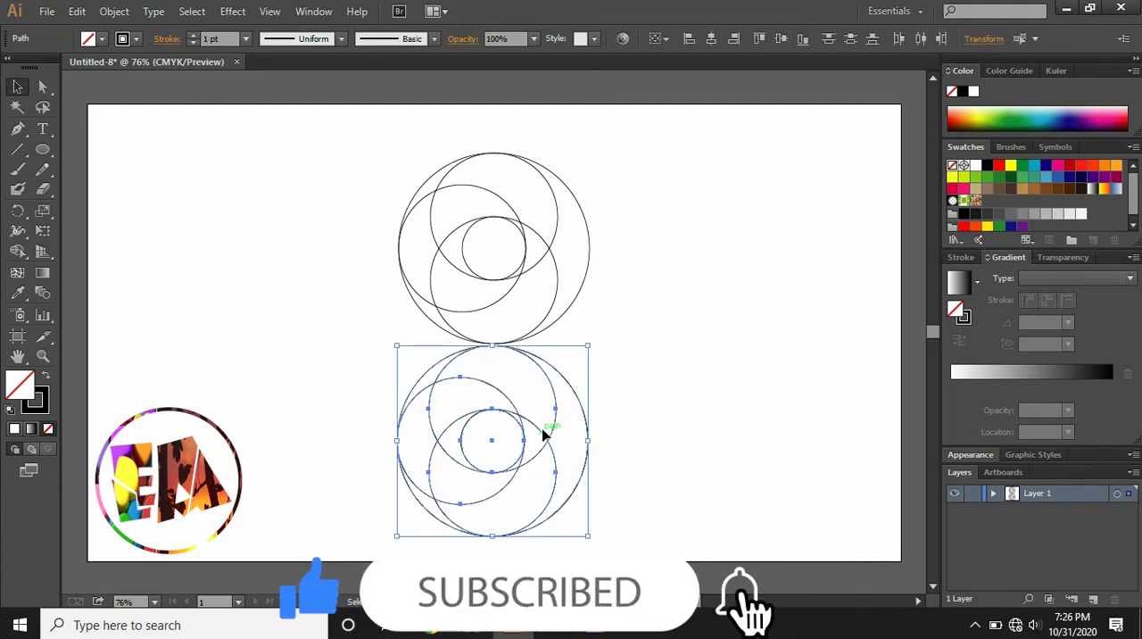
right_click(546, 435)
mouse_move(717, 389)
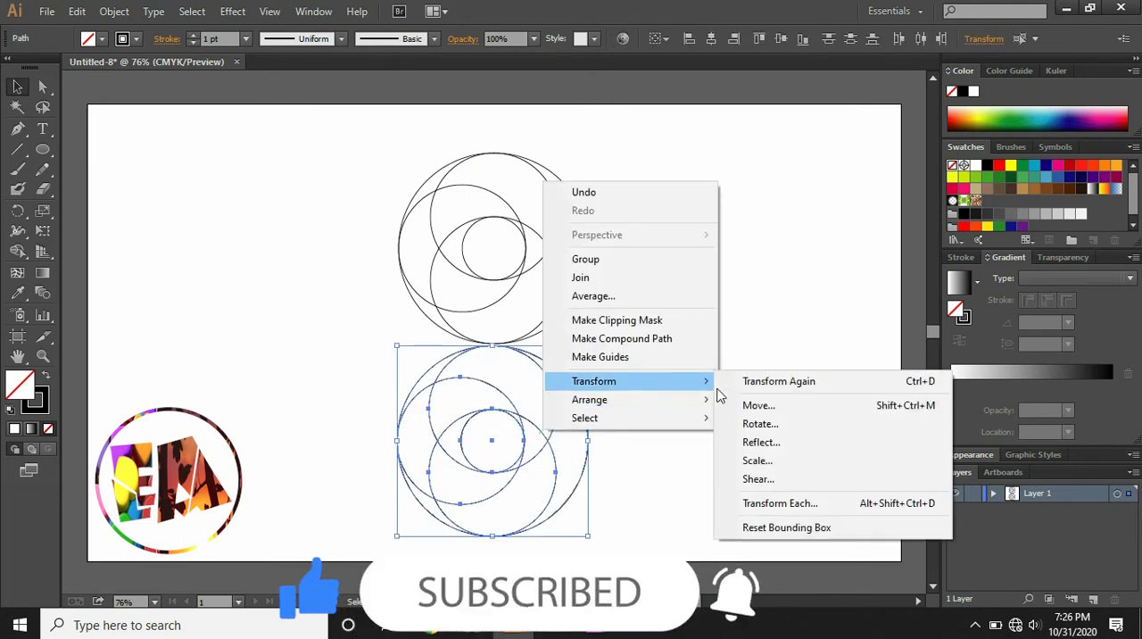
left_click(762, 426)
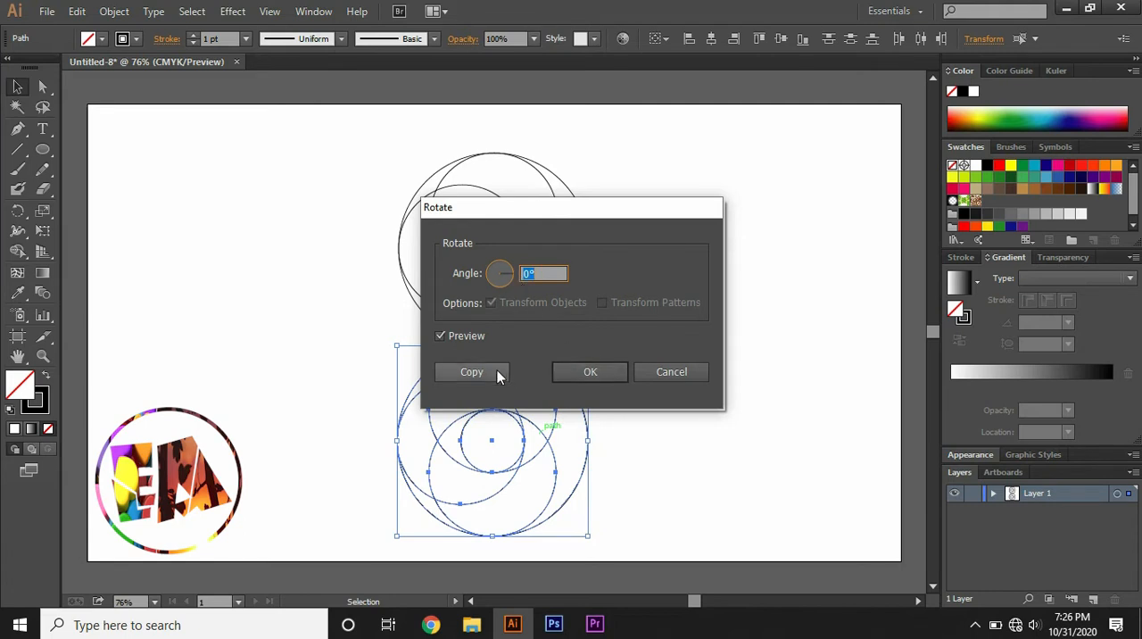
left_click(651, 371)
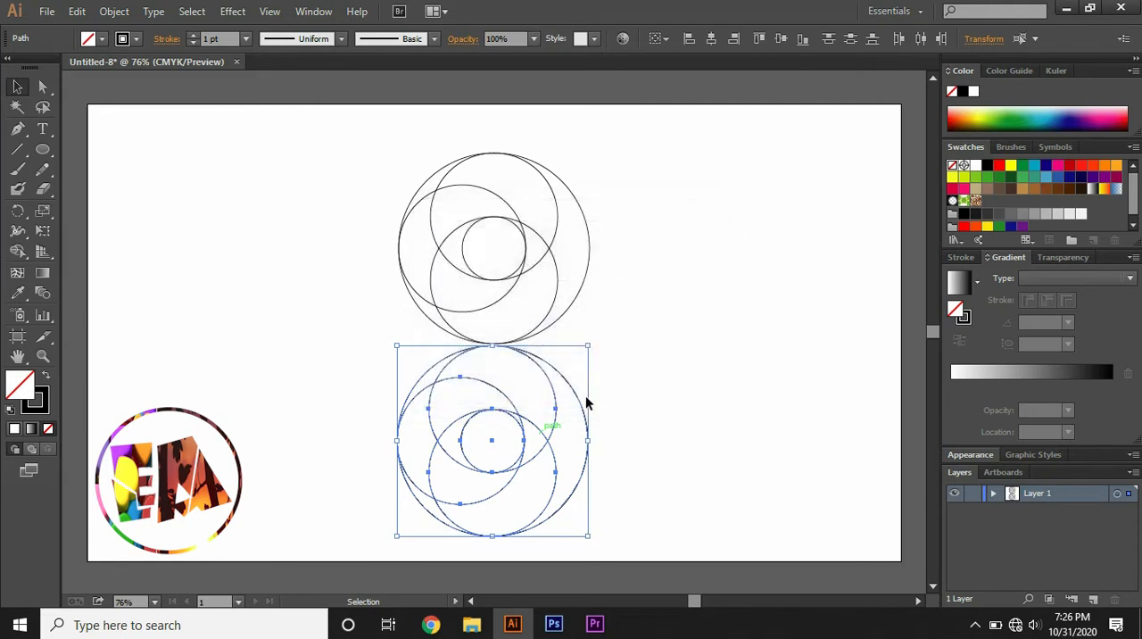
- Reflect the lower set of circles across the vertical axis at 90° and deselect it
right_click(538, 430)
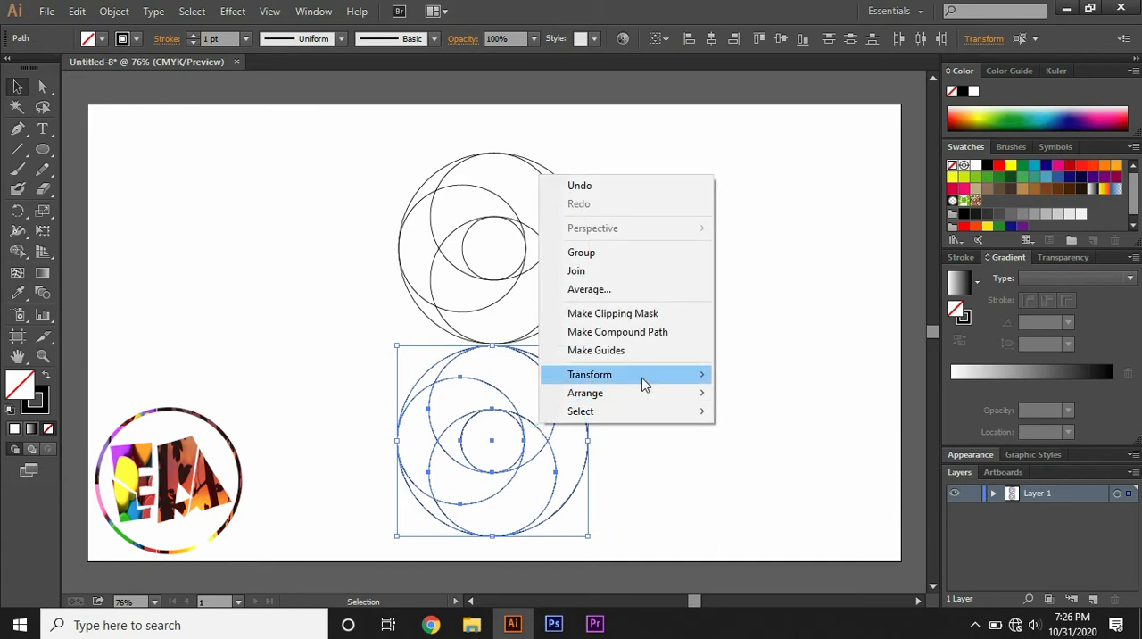
mouse_move(642, 378)
left_click(752, 437)
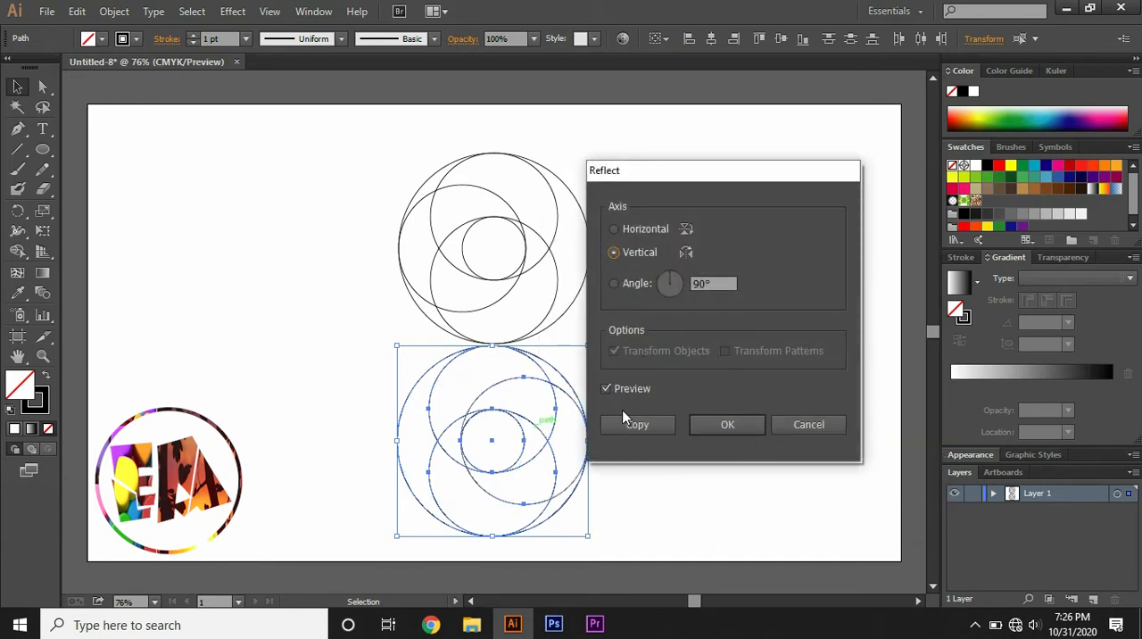
left_click(607, 389)
left_click(607, 390)
left_click(703, 428)
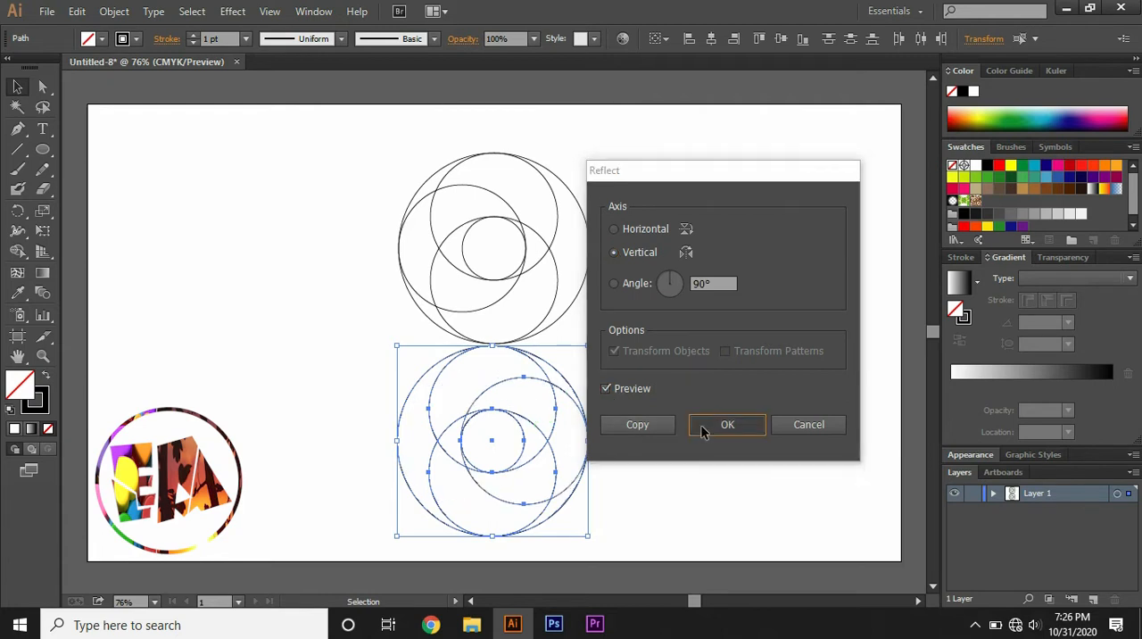
left_click(701, 432)
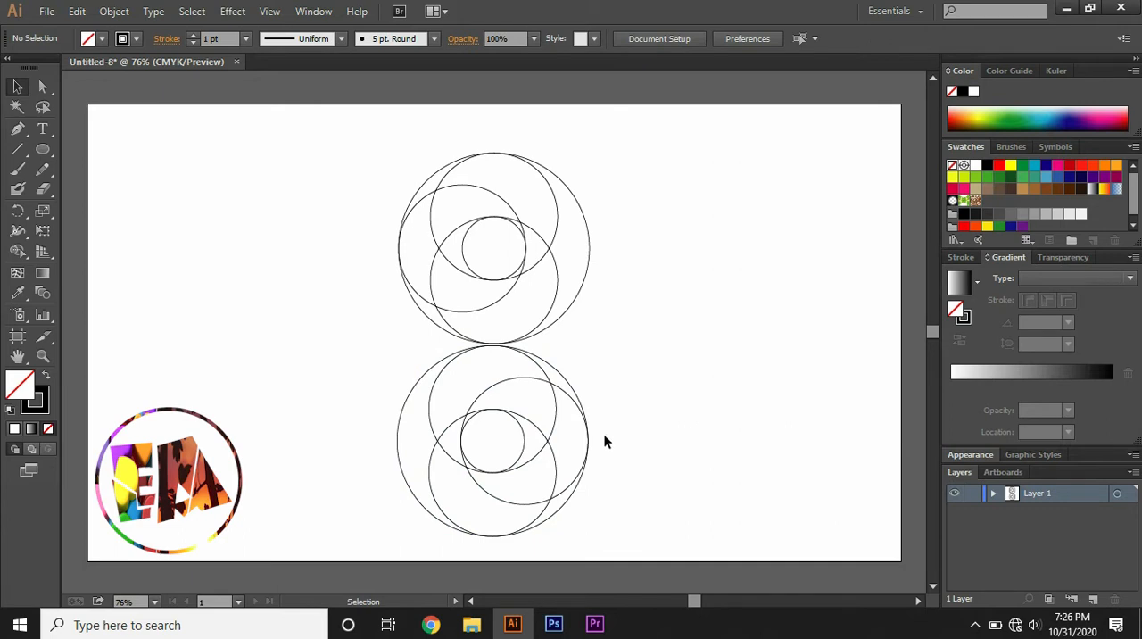
- Move the lower set of circles straight up until its large circle's top touches the bottom of the upper small circle
left_click_drag(347, 345, 622, 512)
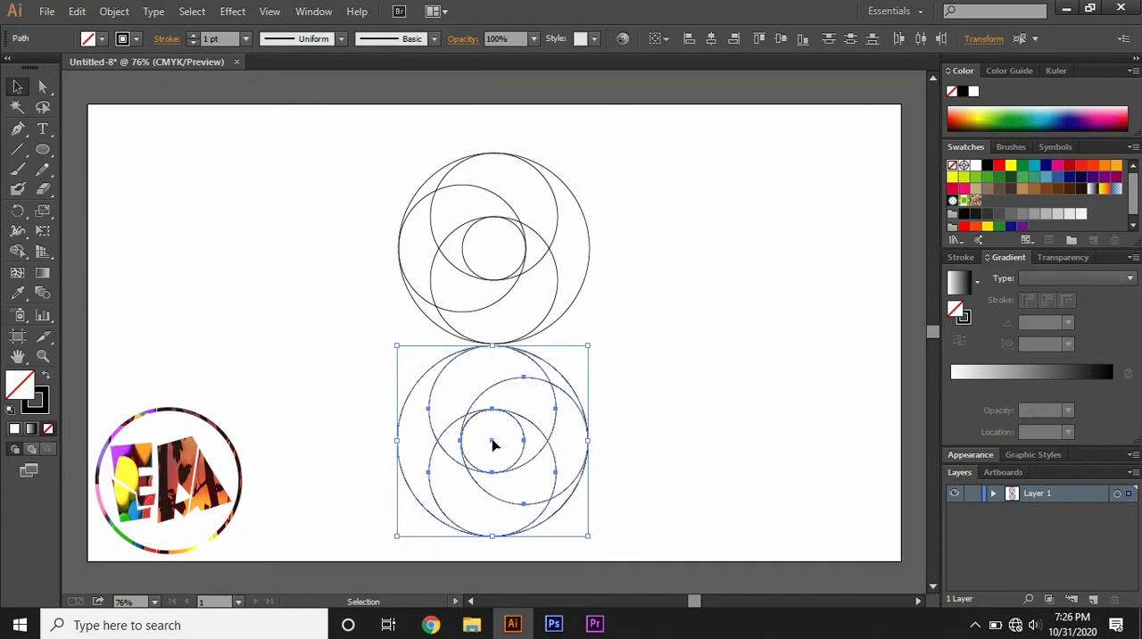
left_click_drag(494, 443, 495, 373)
left_click(749, 357)
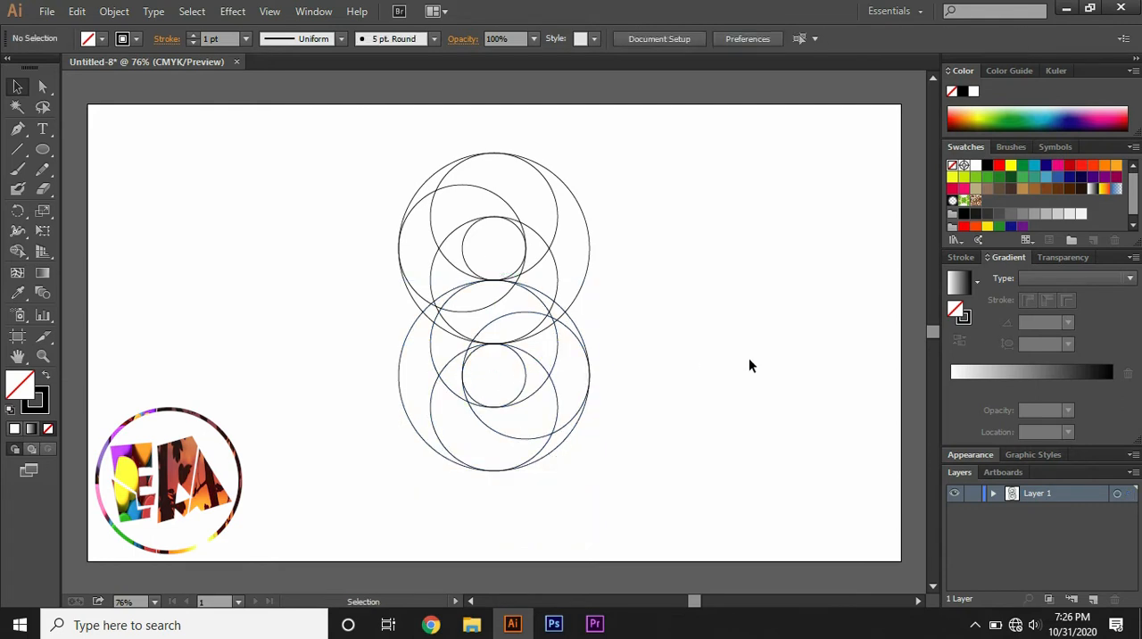
- Select all circles and merge the central regions with Shape Builder into one S-shaped band from upper right to lower left
left_click_drag(364, 165, 669, 538)
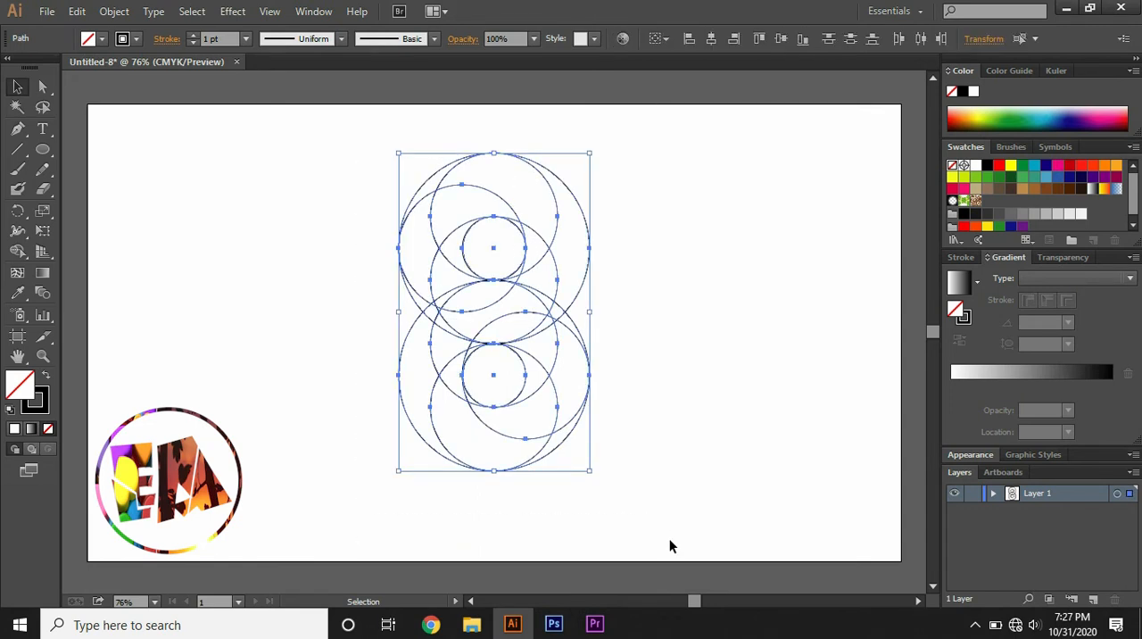
left_click(17, 251)
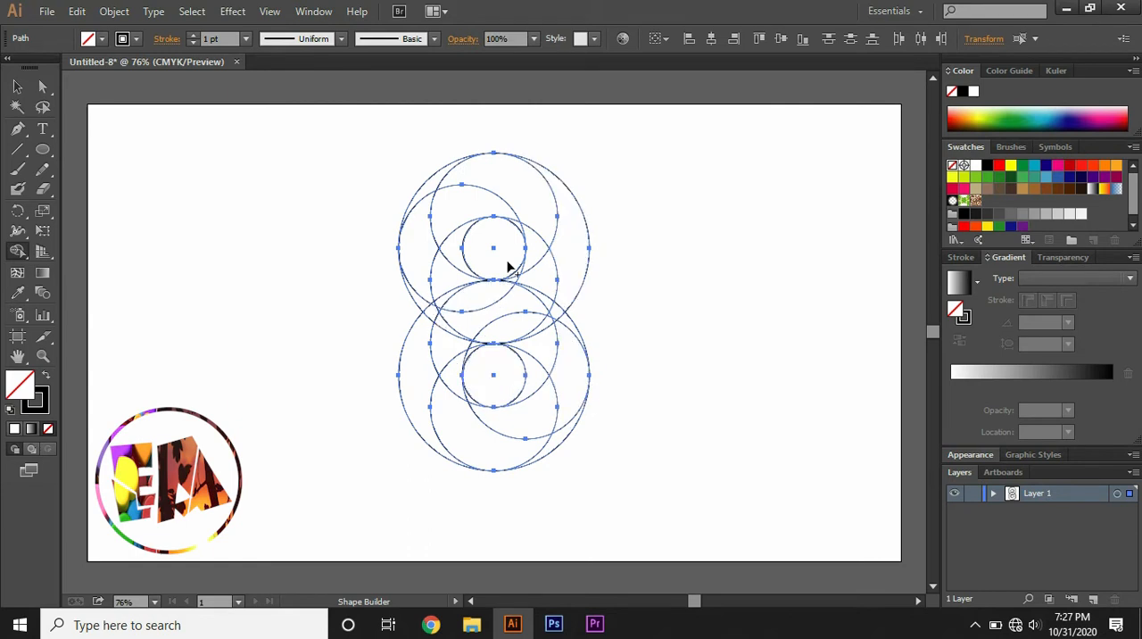
mouse_move(573, 211)
left_mouse_down()
mouse_move(567, 260)
mouse_move(539, 296)
mouse_move(433, 346)
mouse_move(422, 373)
left_mouse_up()
mouse_move(425, 328)
left_mouse_down()
mouse_move(438, 306)
mouse_move(484, 298)
mouse_move(524, 336)
mouse_move(476, 343)
left_mouse_up()
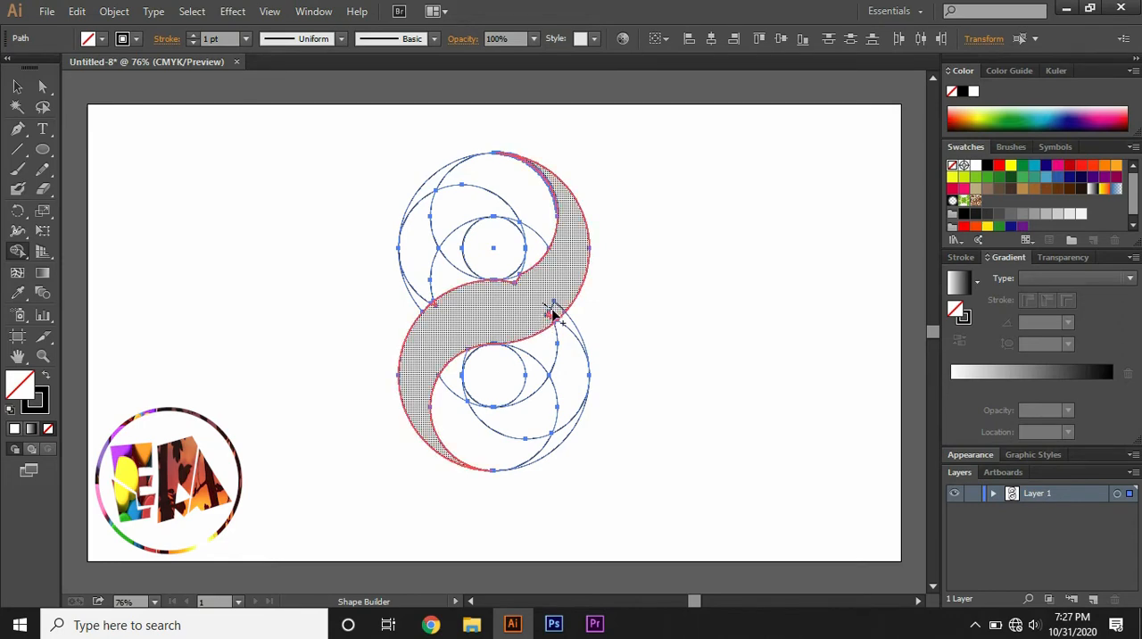
left_click_drag(552, 318, 513, 287)
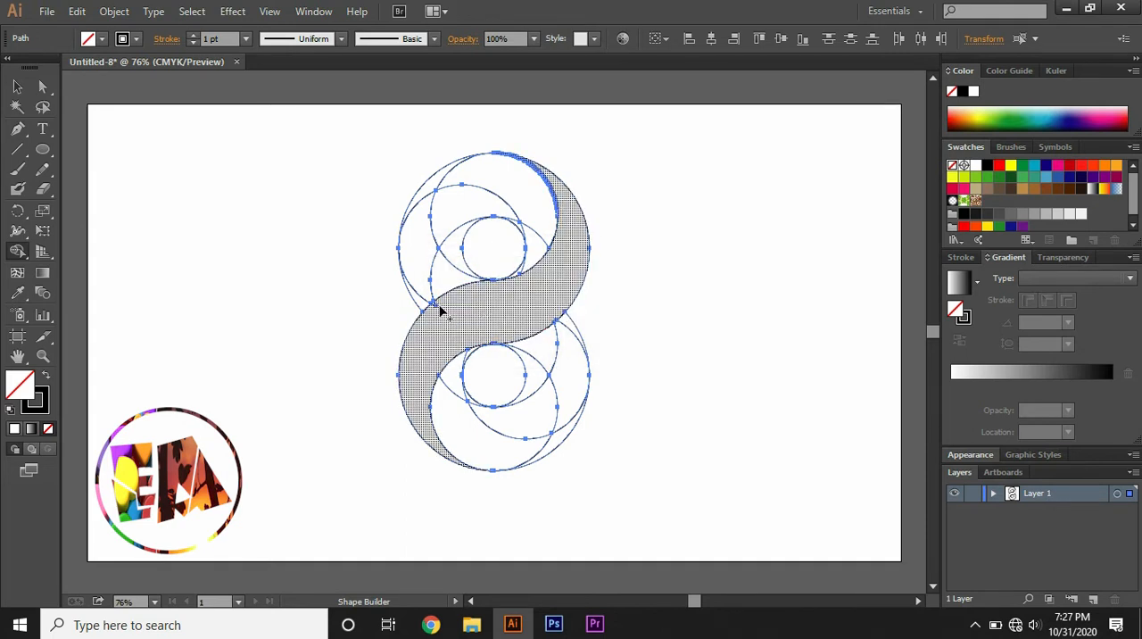
left_click_drag(440, 311, 480, 322)
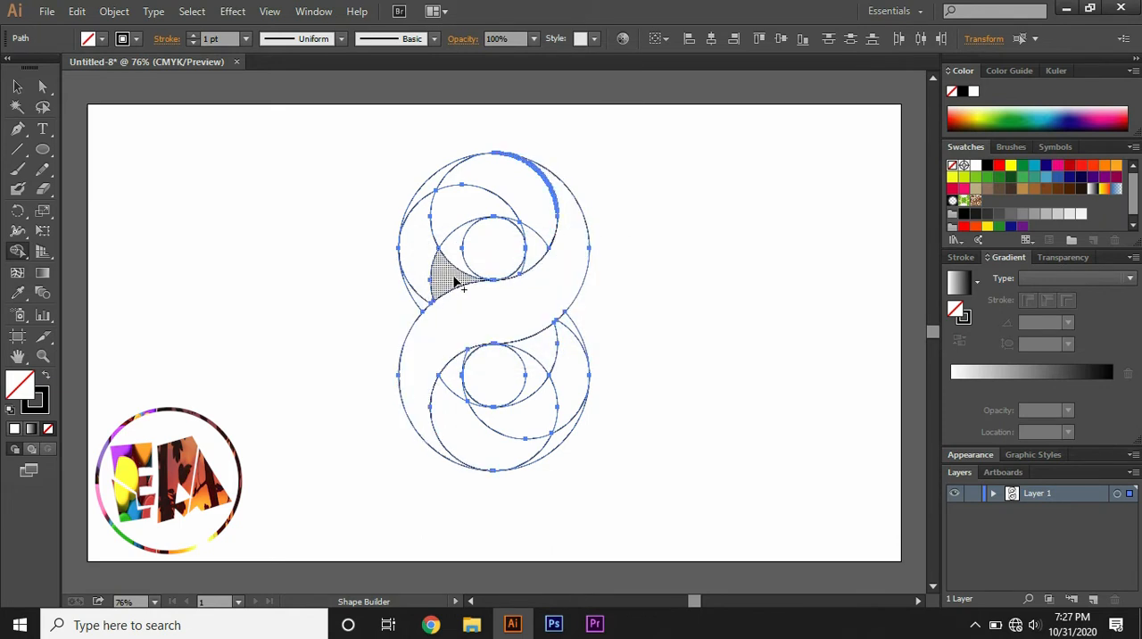
- Merge the upper circle's remaining regions into an inner sliver, a left crescent and an outer crescent around the small circle
left_click(452, 280)
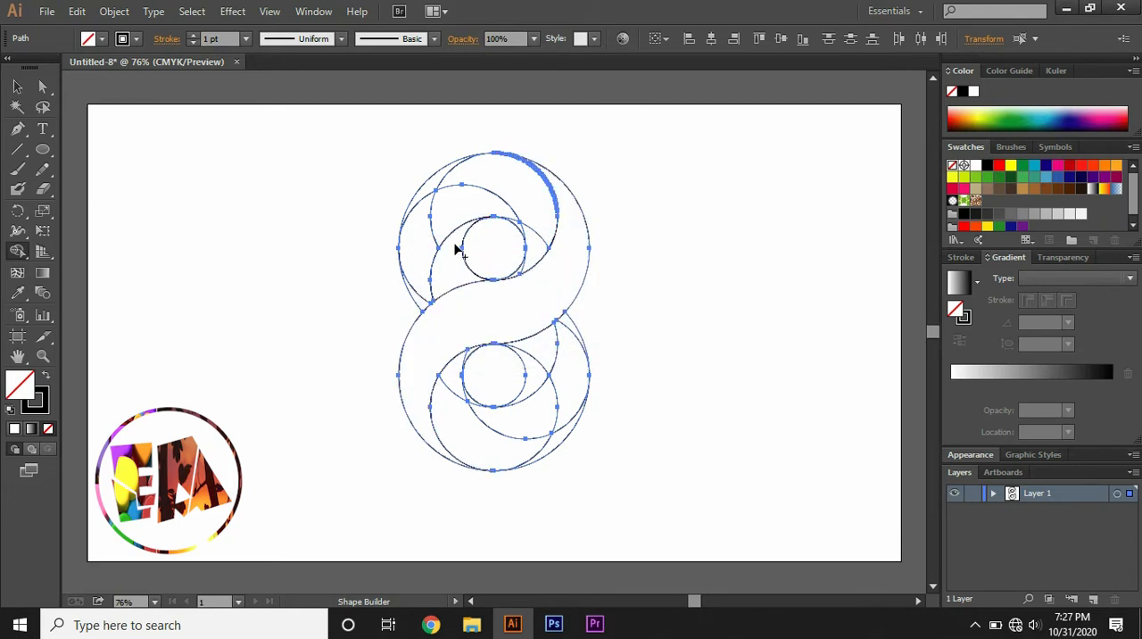
mouse_move(422, 303)
left_mouse_down()
mouse_move(423, 228)
mouse_move(450, 215)
left_mouse_up()
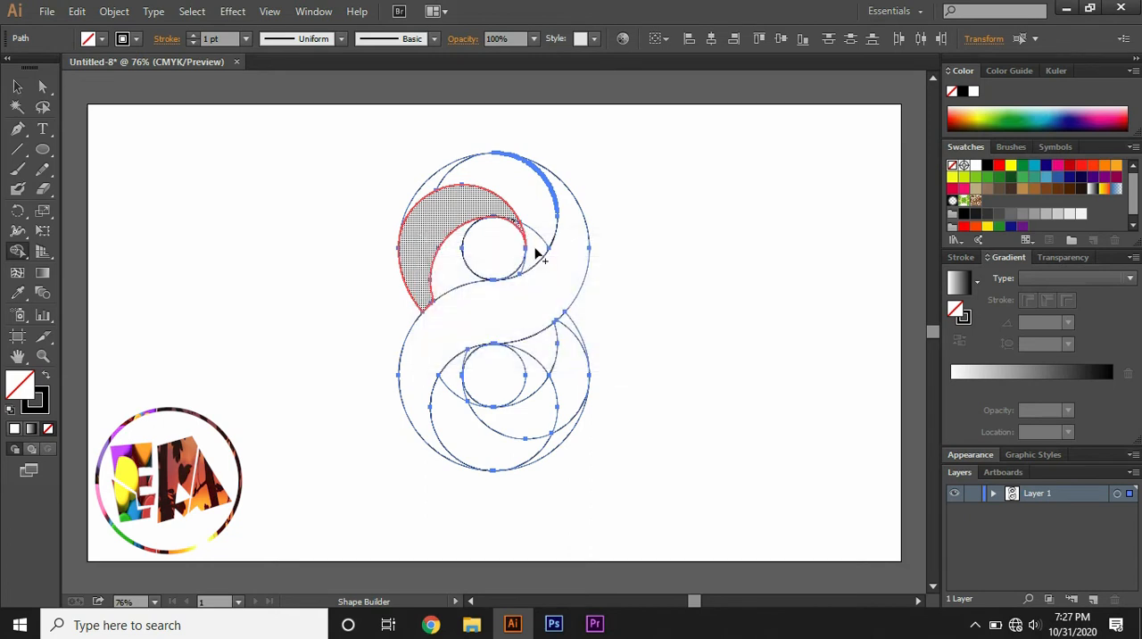
left_click_drag(521, 271, 539, 201)
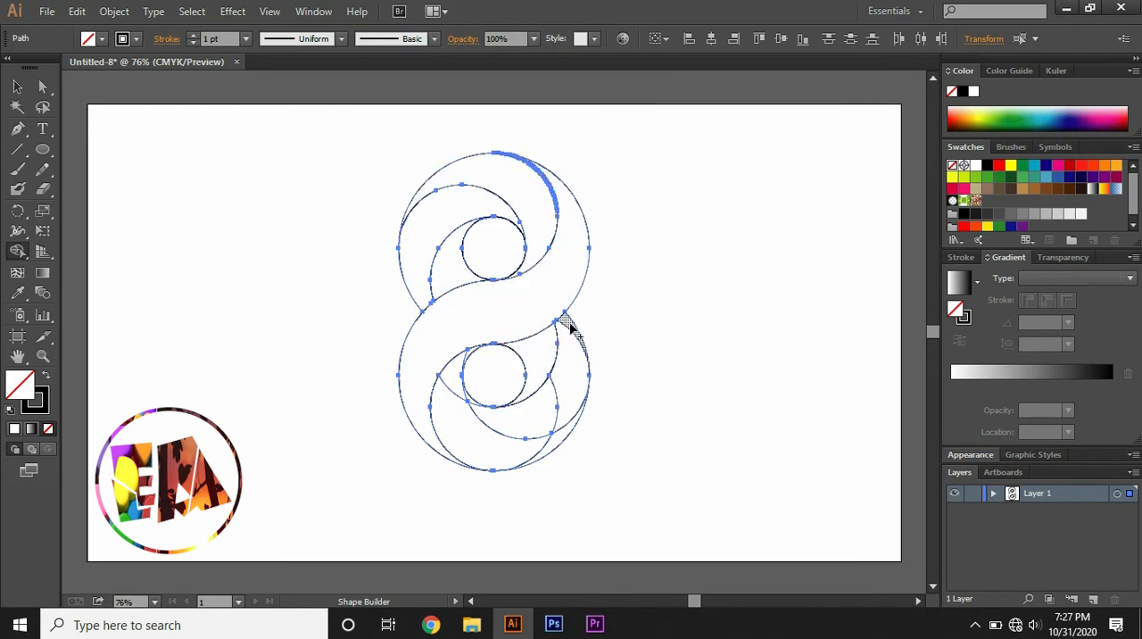
- Merge the lower circle's remaining regions into matching crescents and a sliver around its small circle, then deselect the artwork
mouse_move(569, 319)
left_mouse_down()
mouse_move(571, 378)
mouse_move(535, 425)
mouse_move(476, 403)
left_mouse_up()
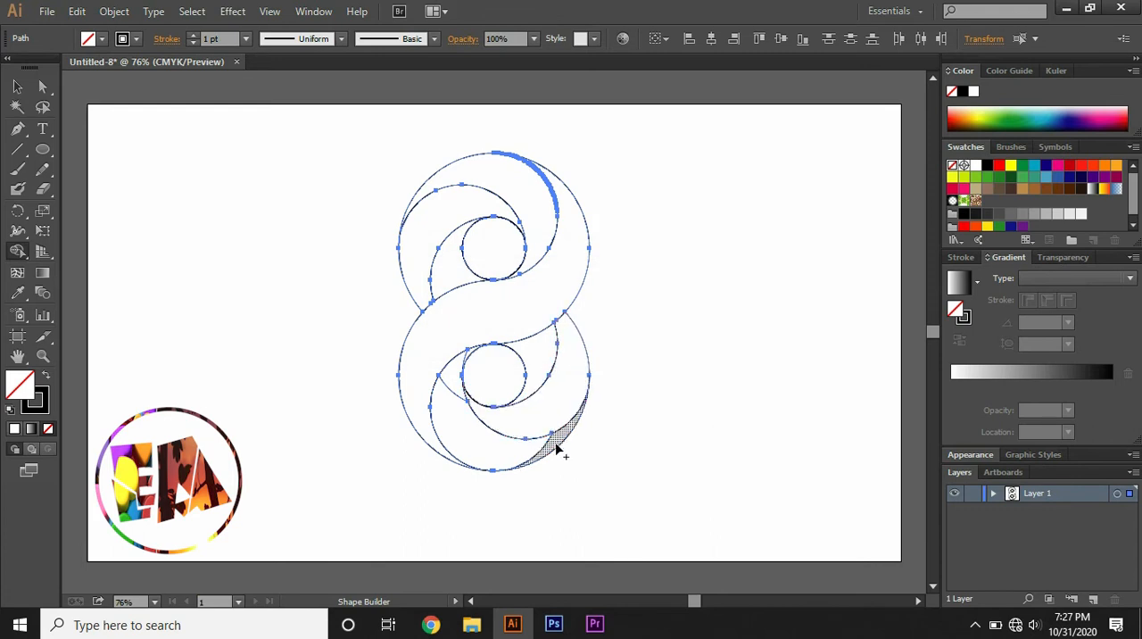
left_click(446, 383)
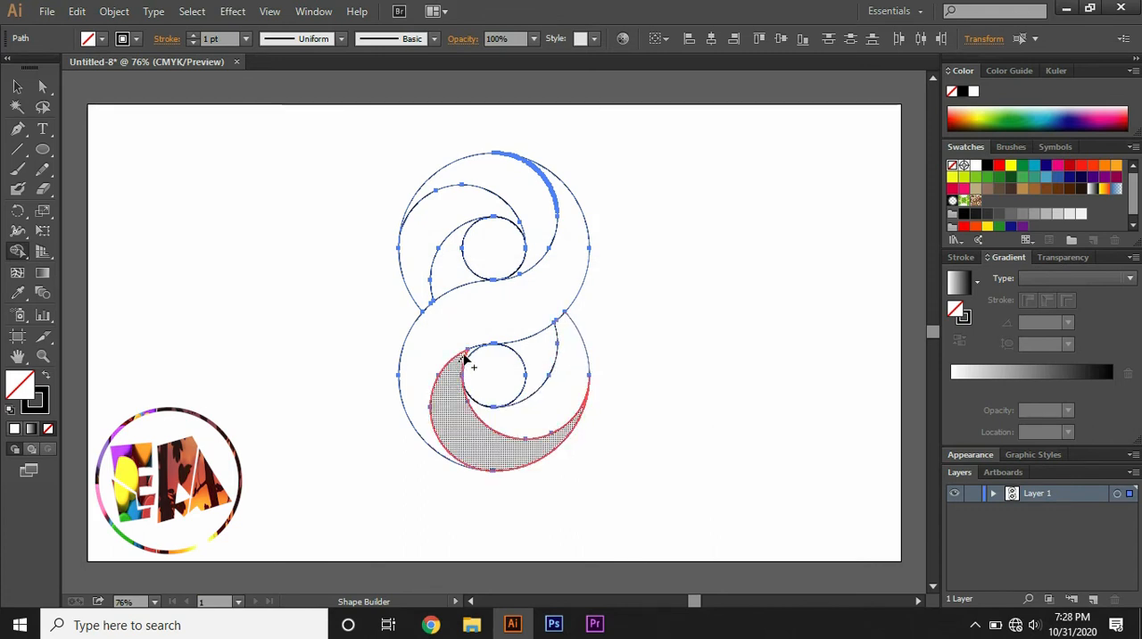
left_click(467, 354)
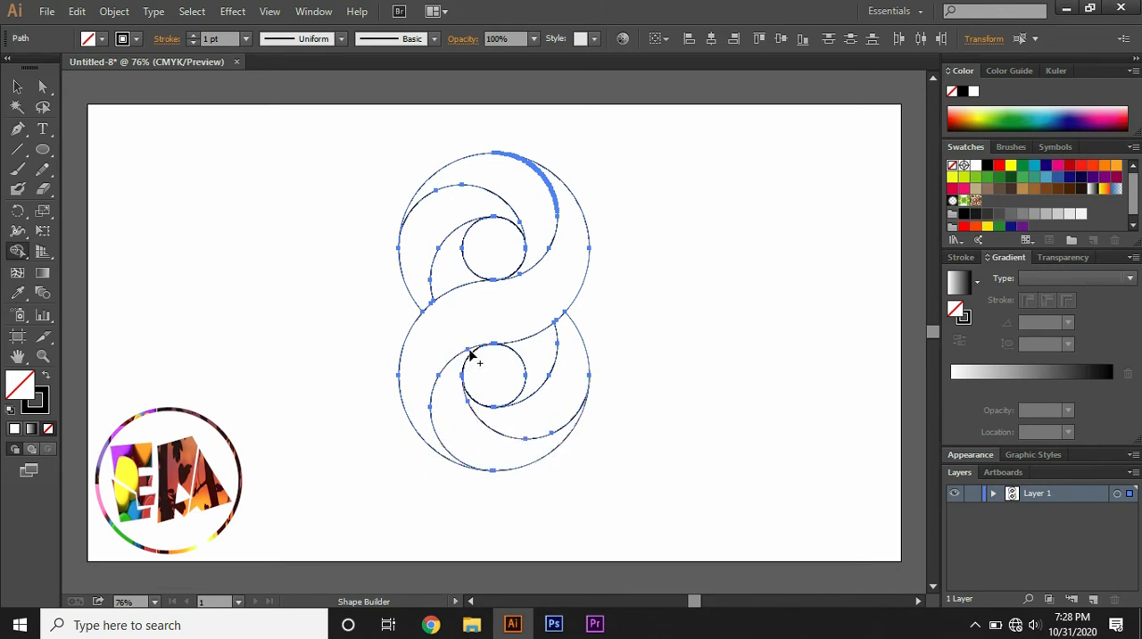
left_click(17, 86)
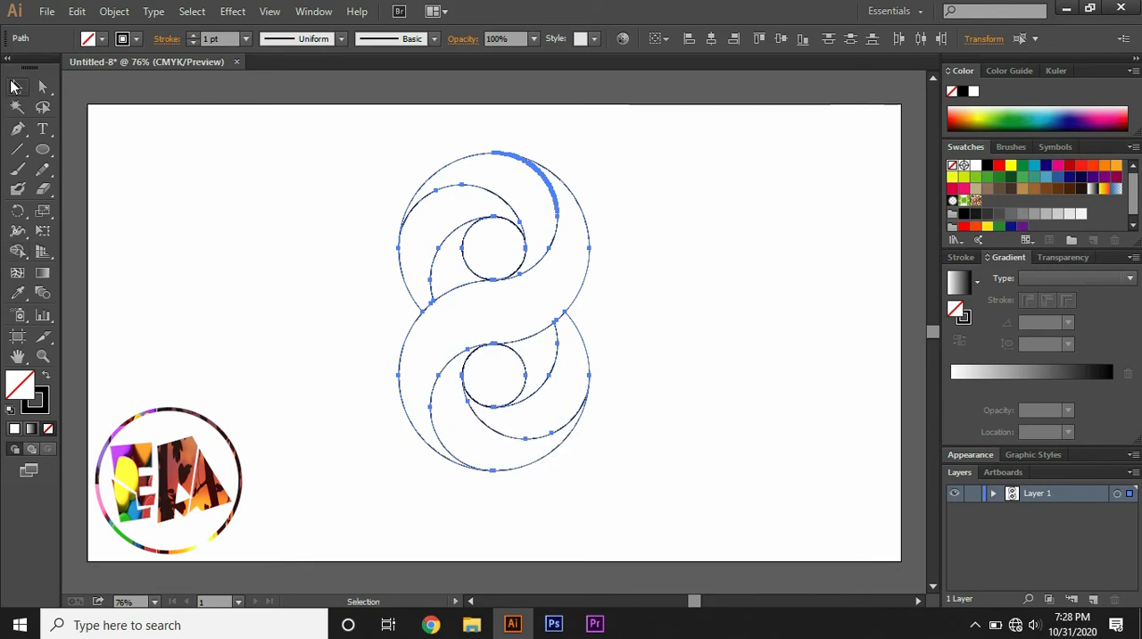
left_click(208, 202)
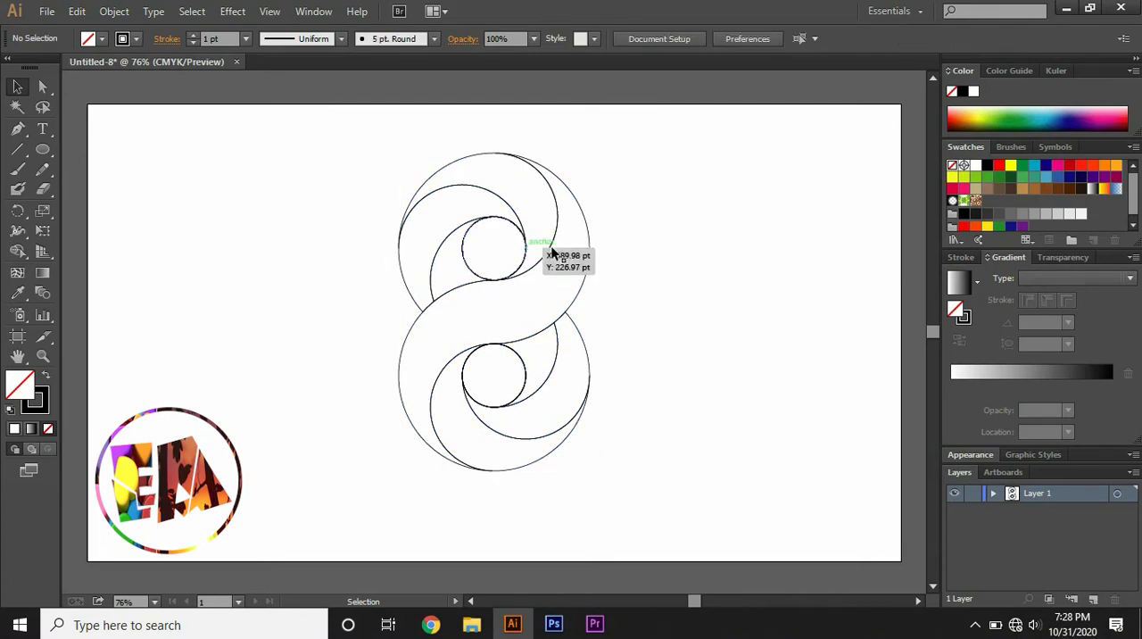
- Fill the S-shaped band with a linear gradient using dark blue end stops and a light blue stop at 50%
left_click(588, 249)
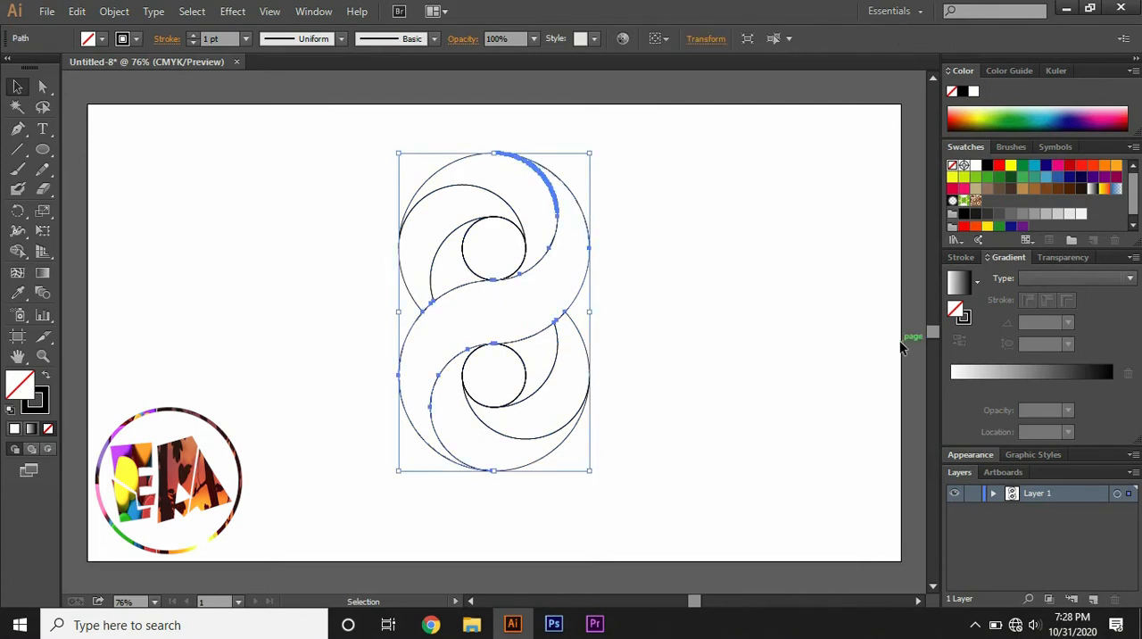
left_click(1008, 369)
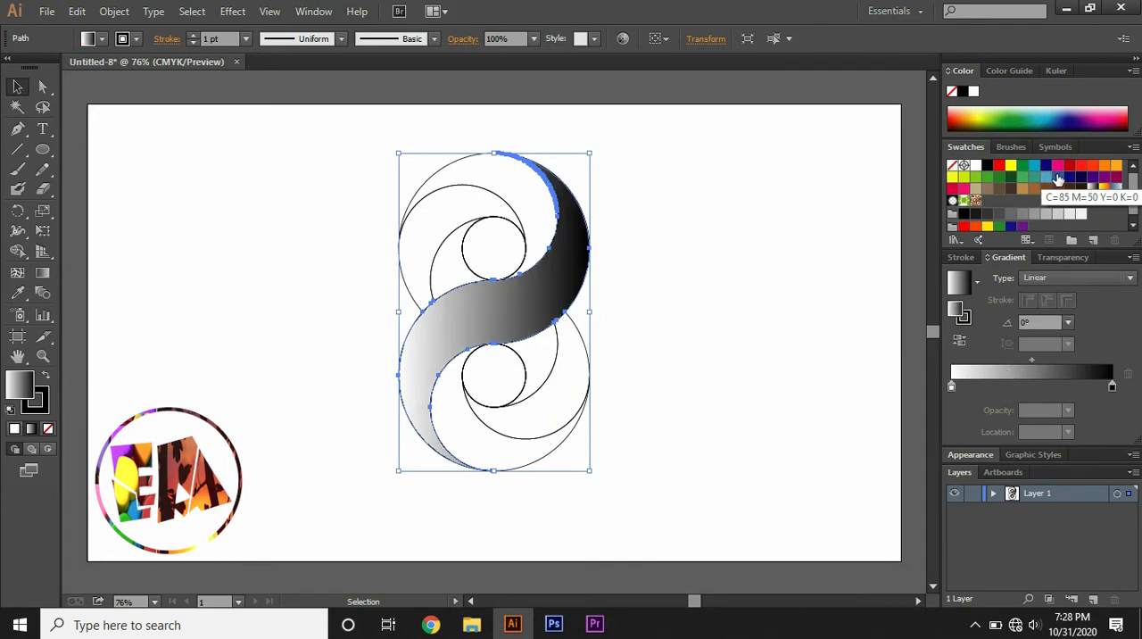
left_click_drag(1069, 181, 951, 386)
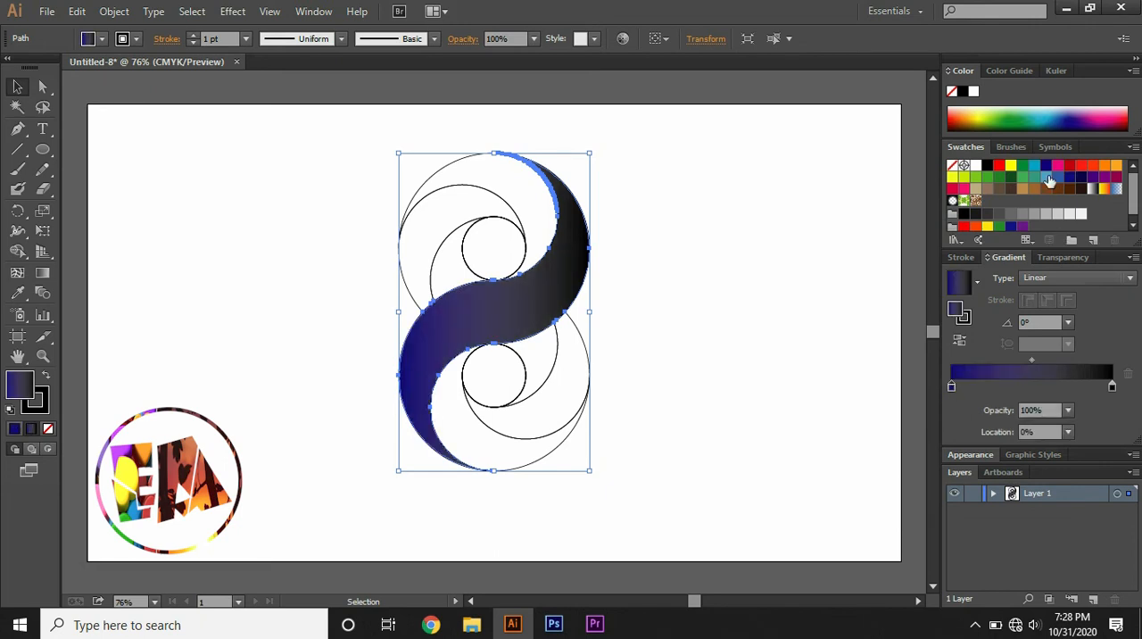
left_click_drag(1047, 181, 1032, 386)
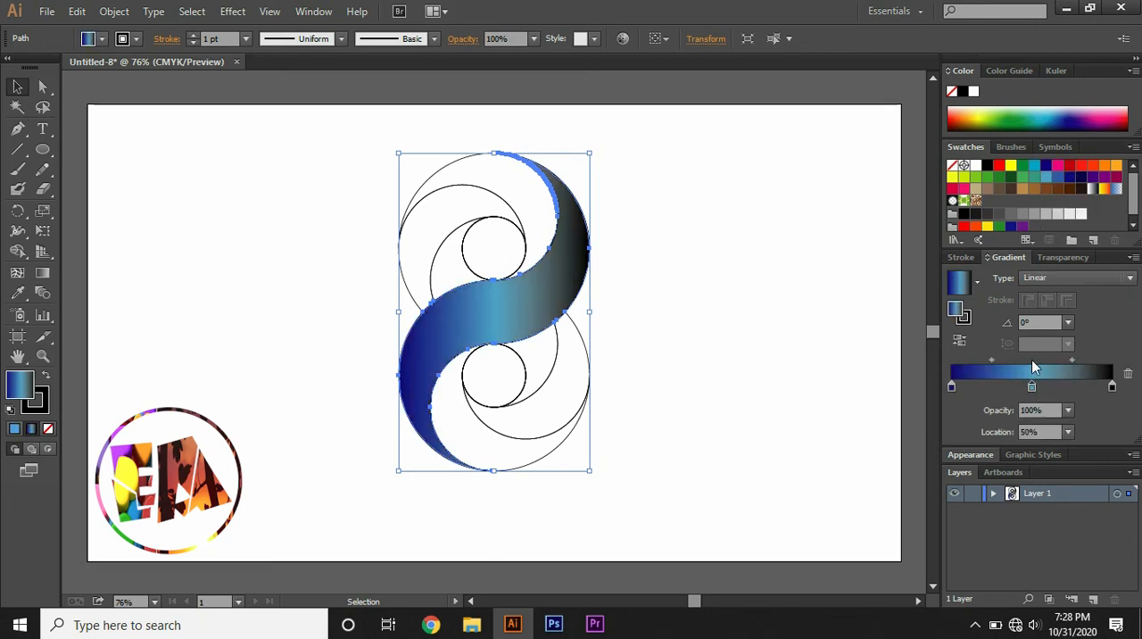
left_click_drag(1069, 177, 1112, 390)
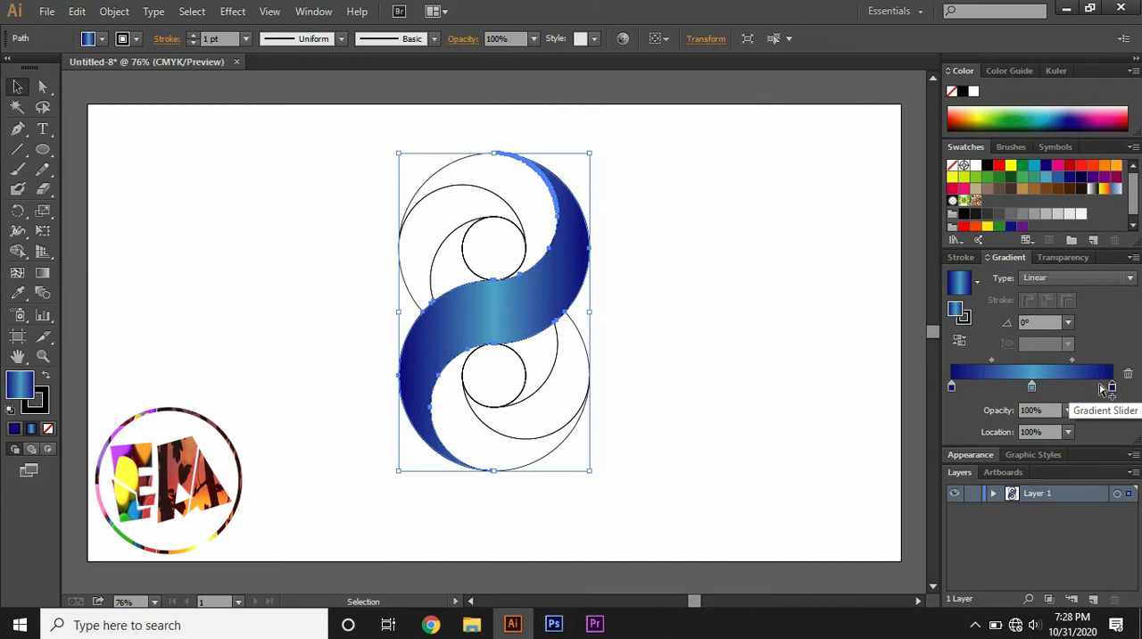
- Replace the gradient's 50% stop with a new mid-blue stop placed slightly past the centre
left_click(1050, 387)
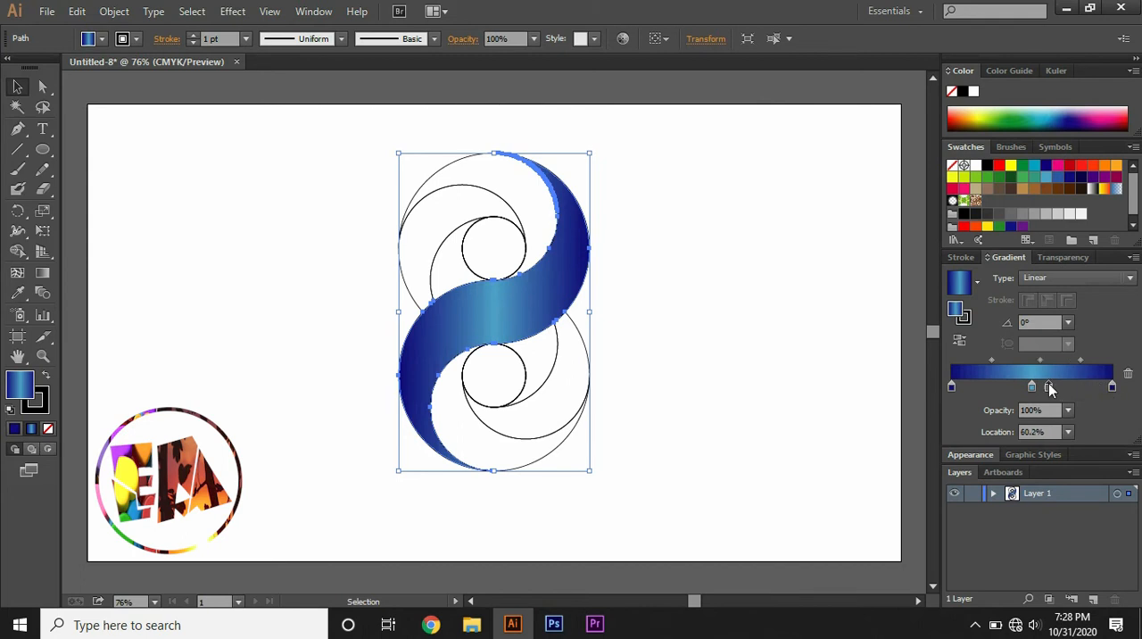
left_click(1032, 387)
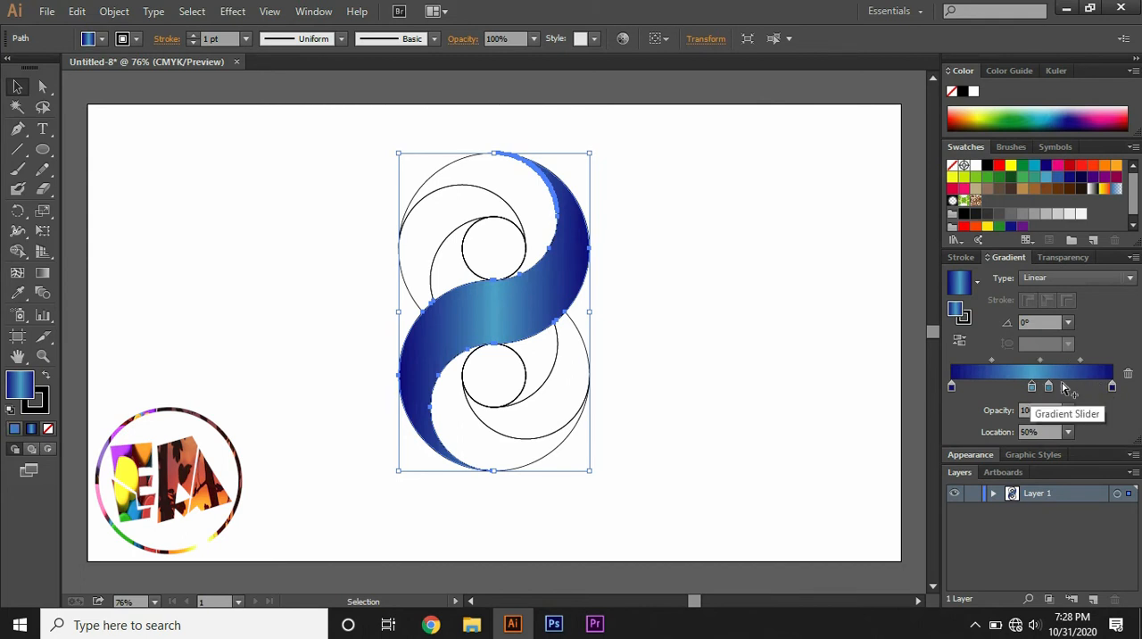
left_click(1126, 375)
left_click_drag(1049, 388, 1040, 390)
- Adjust the band's gradient midpoints to 41.59% before the middle stop and 70.22% after it
left_click_drag(995, 362, 979, 362)
left_click_drag(1075, 361, 1096, 359)
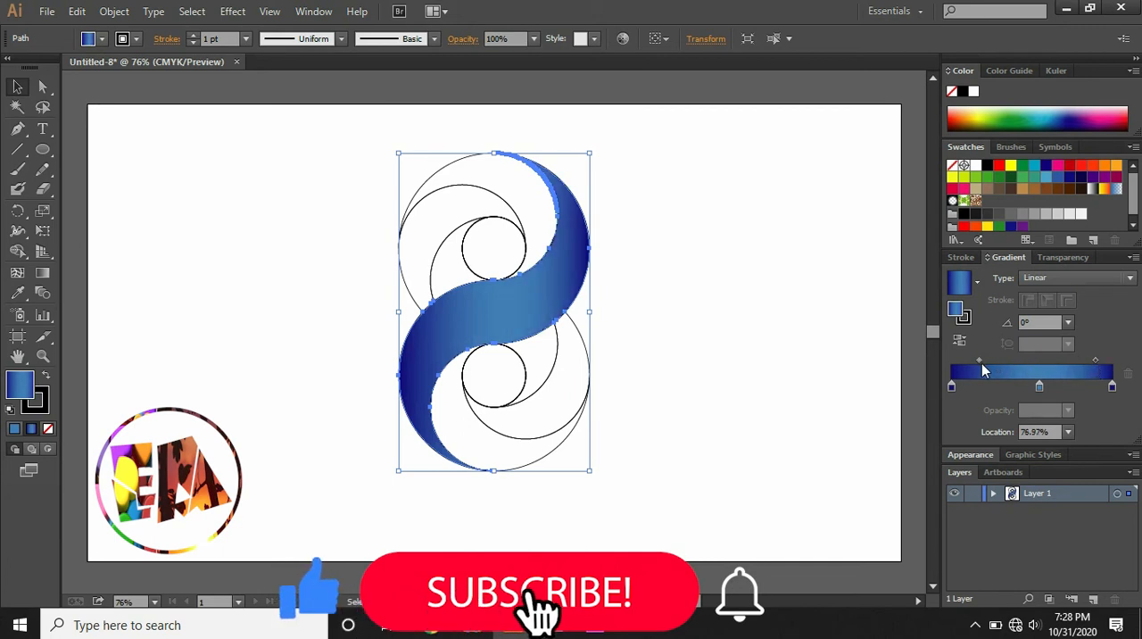
left_click_drag(979, 361, 987, 361)
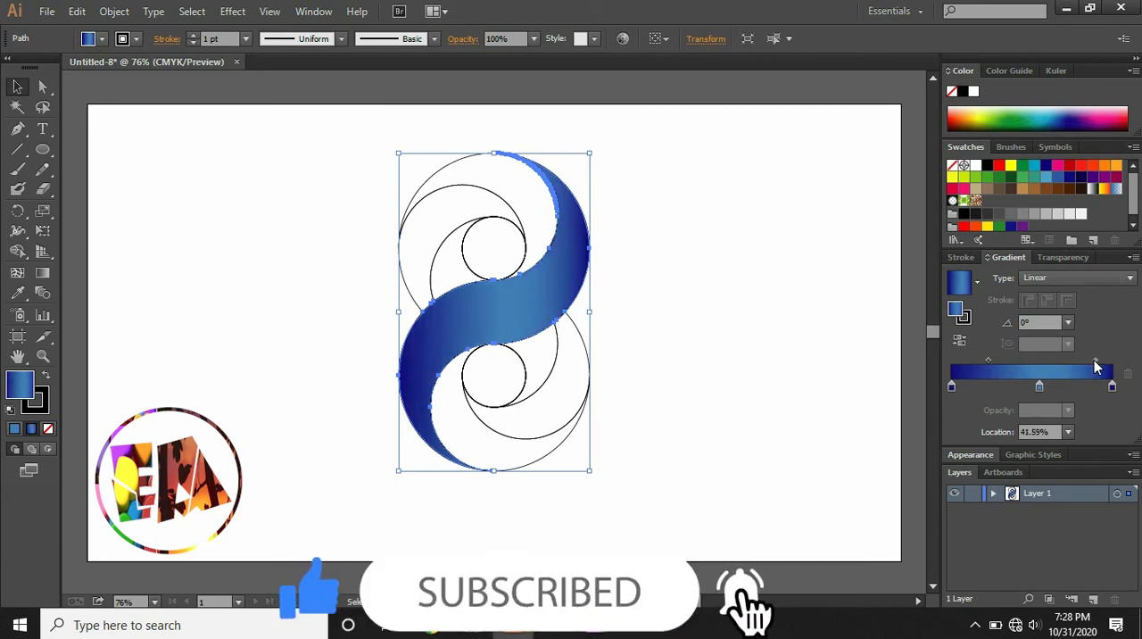
mouse_move(1095, 359)
left_mouse_down()
mouse_move(1079, 361)
mouse_move(1090, 360)
left_mouse_up()
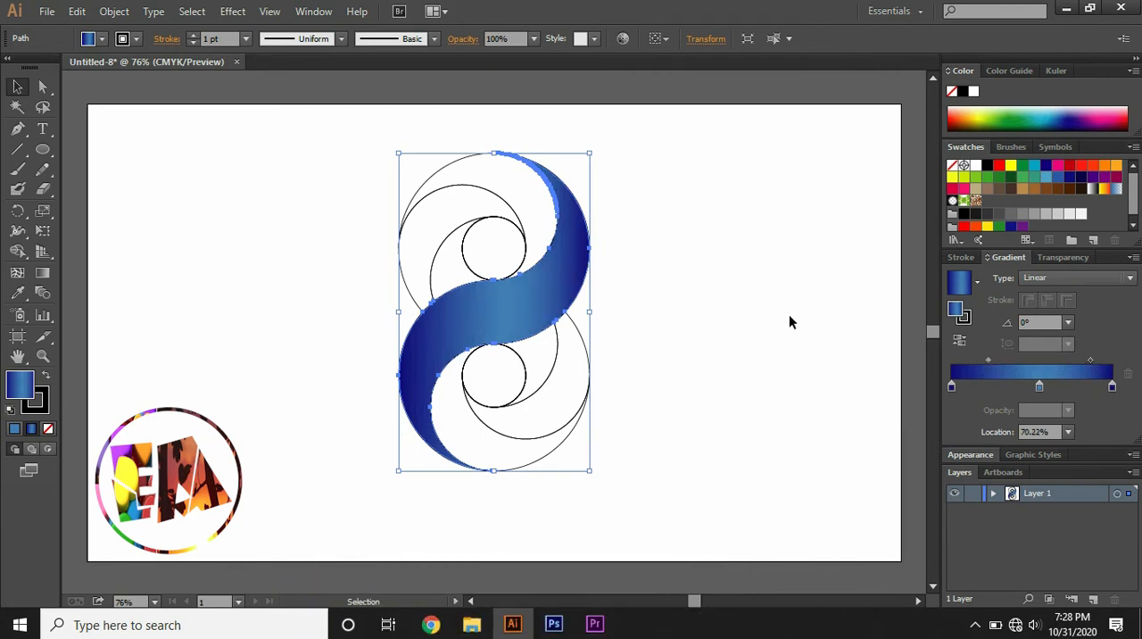
- Apply the same blue linear gradient to the outer crescent and the left crescent in the upper half
left_click(482, 195)
left_click(999, 373)
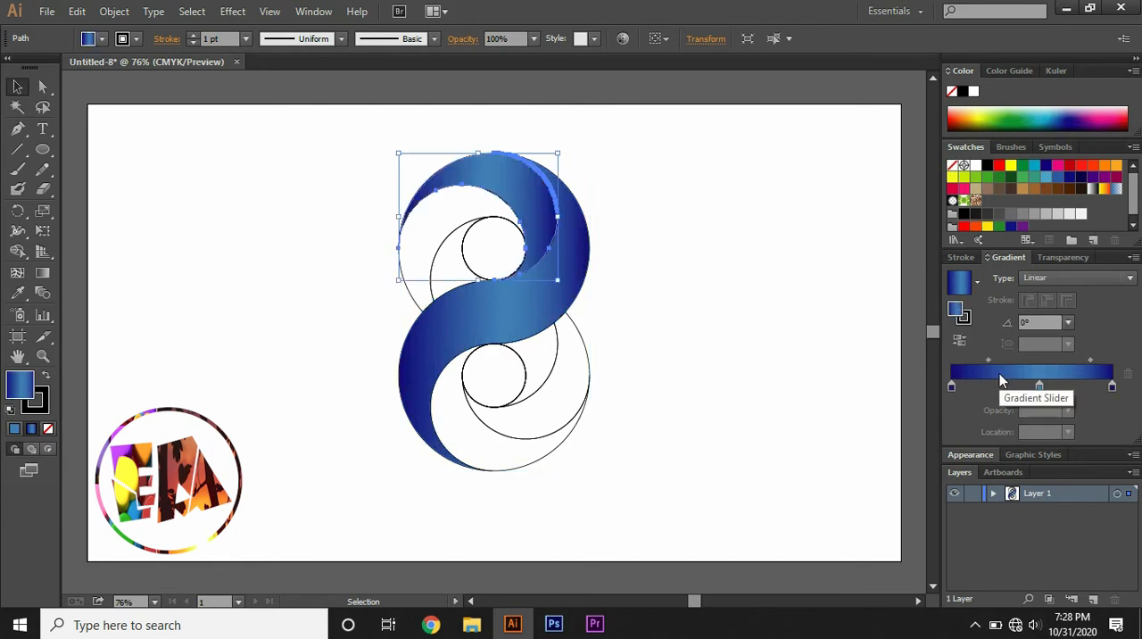
left_click(413, 295)
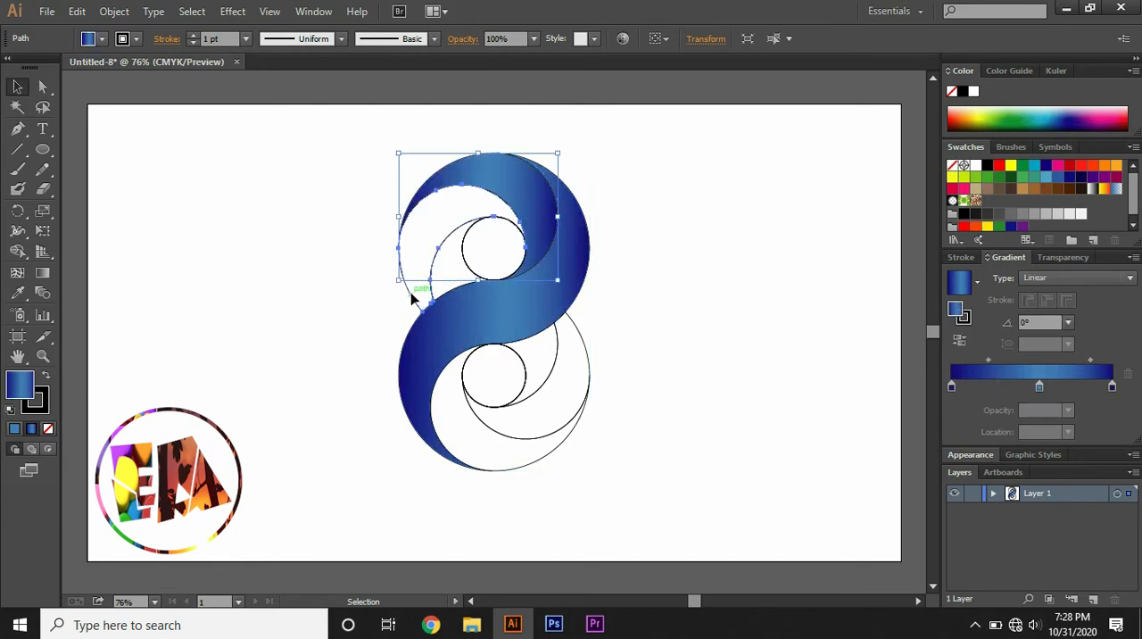
left_click(1007, 370)
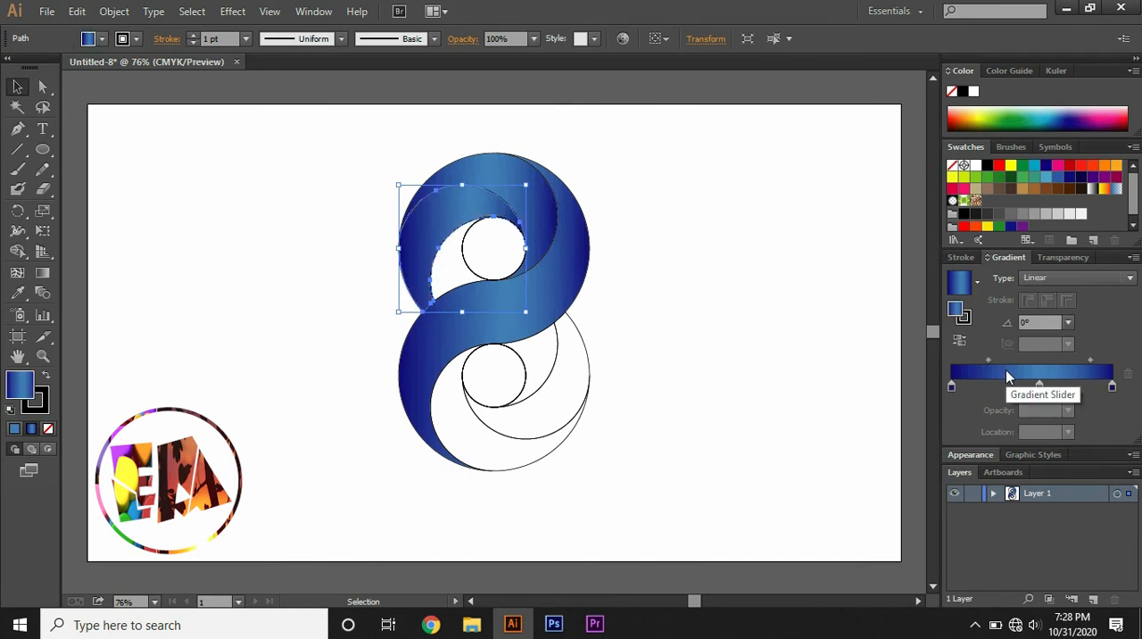
left_click(445, 280)
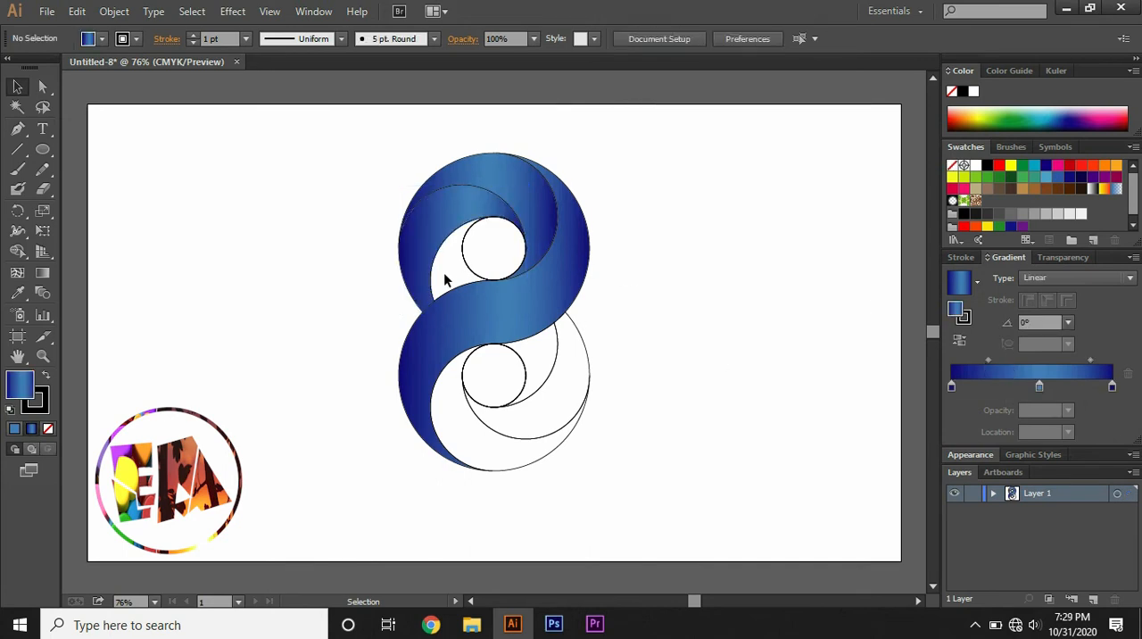
left_click(469, 275)
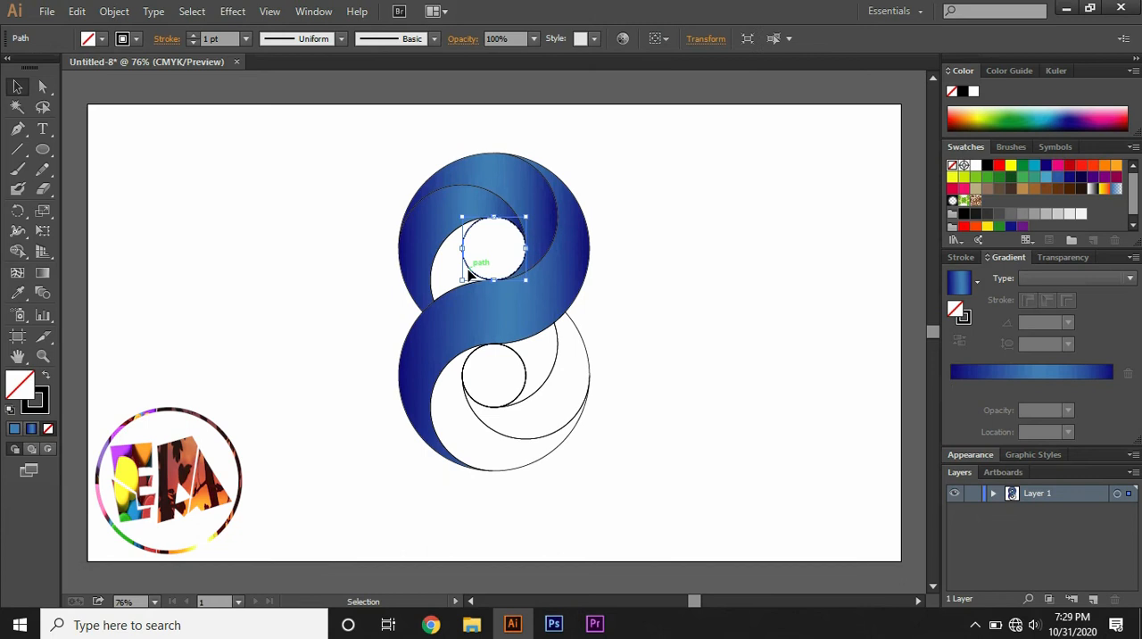
left_click(640, 280)
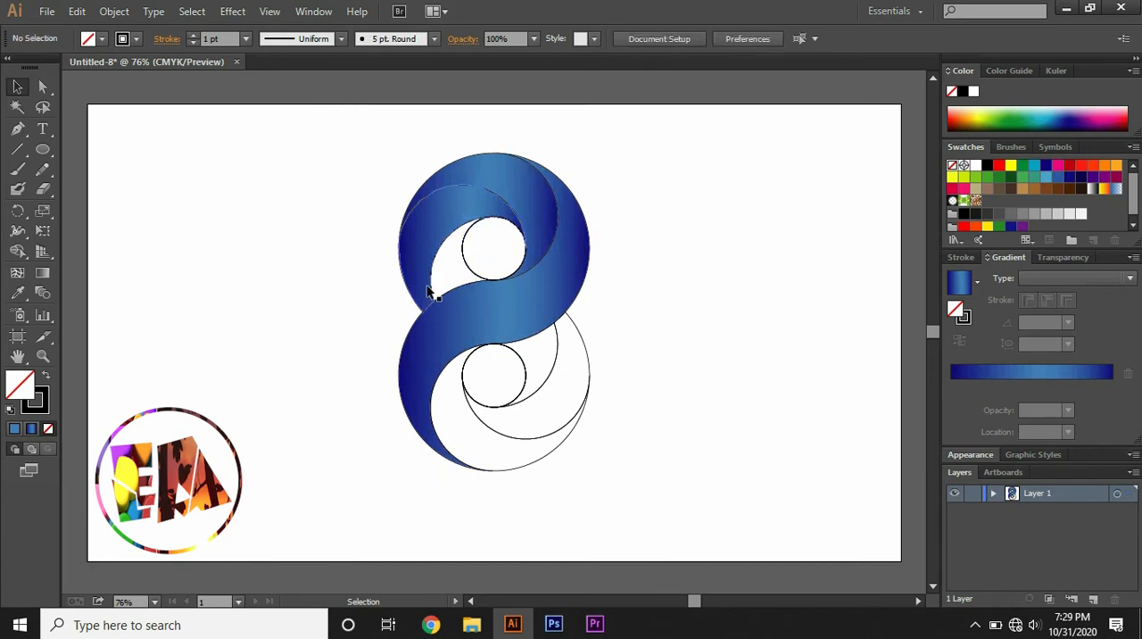
- Apply the same blue linear gradient to the upper half's inner crescent and the three remaining unfilled crescents in the lower half
left_click(432, 287)
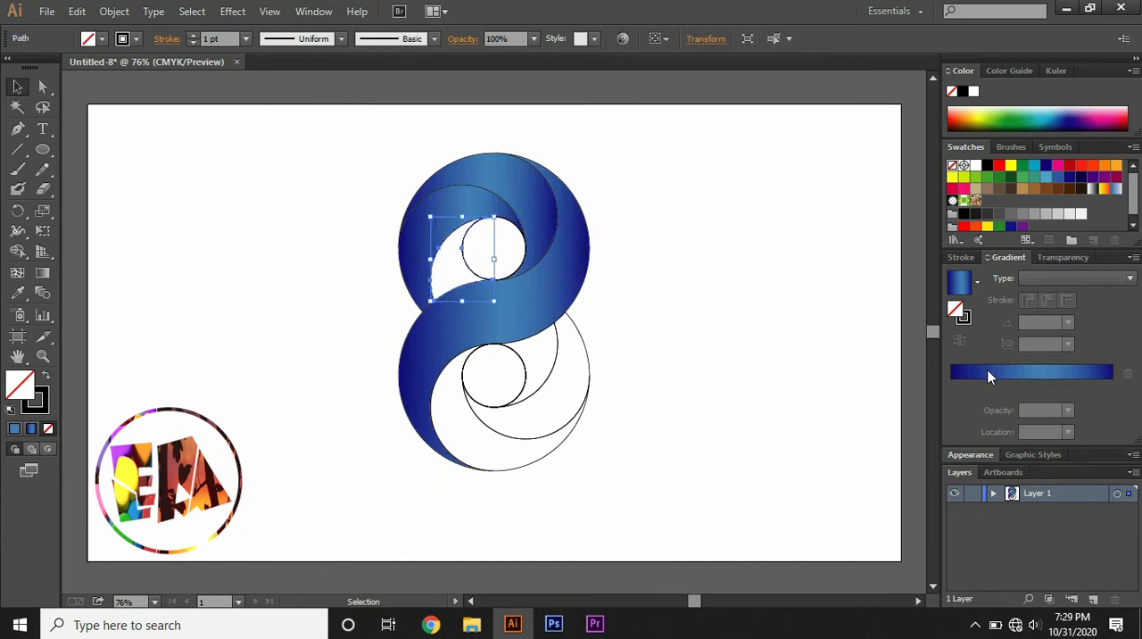
left_click(988, 376)
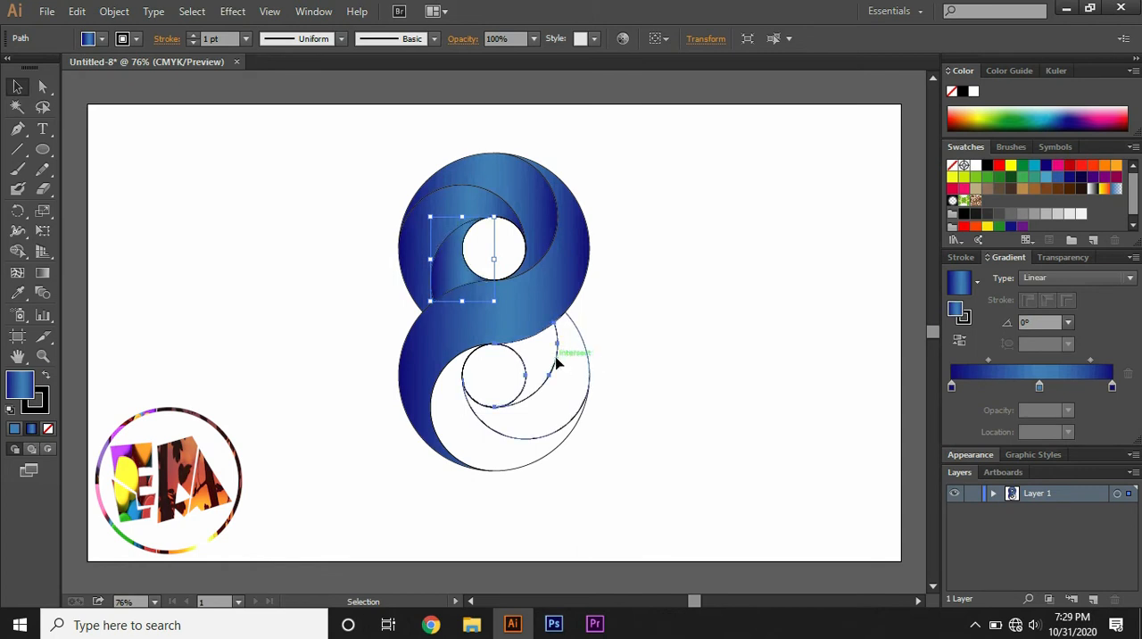
left_click(557, 361)
left_click(1005, 377)
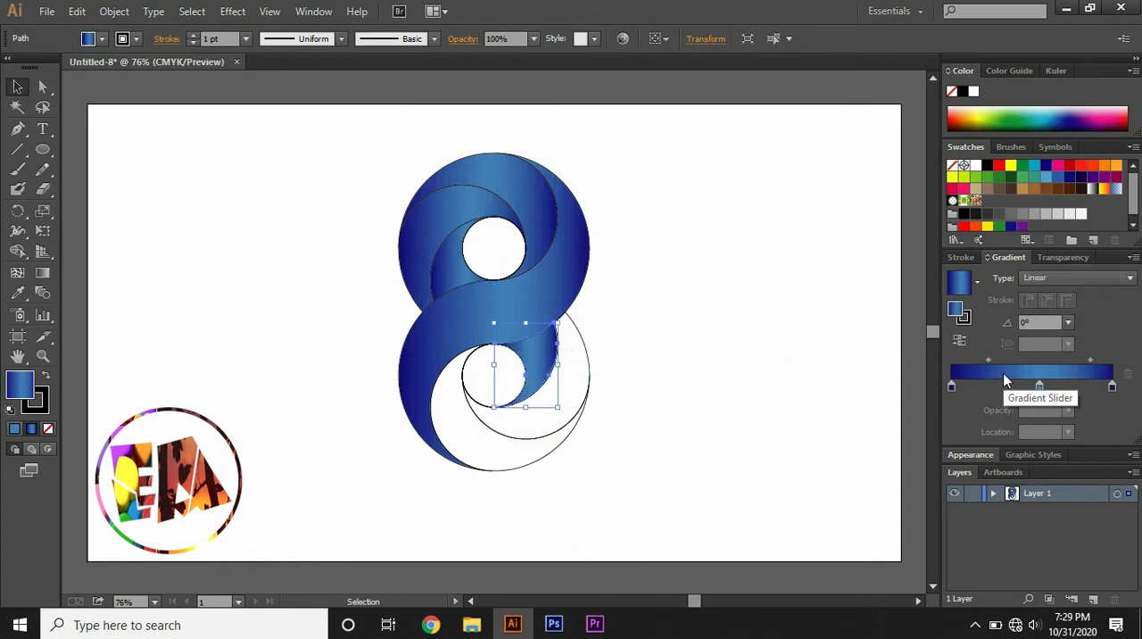
left_click(589, 371)
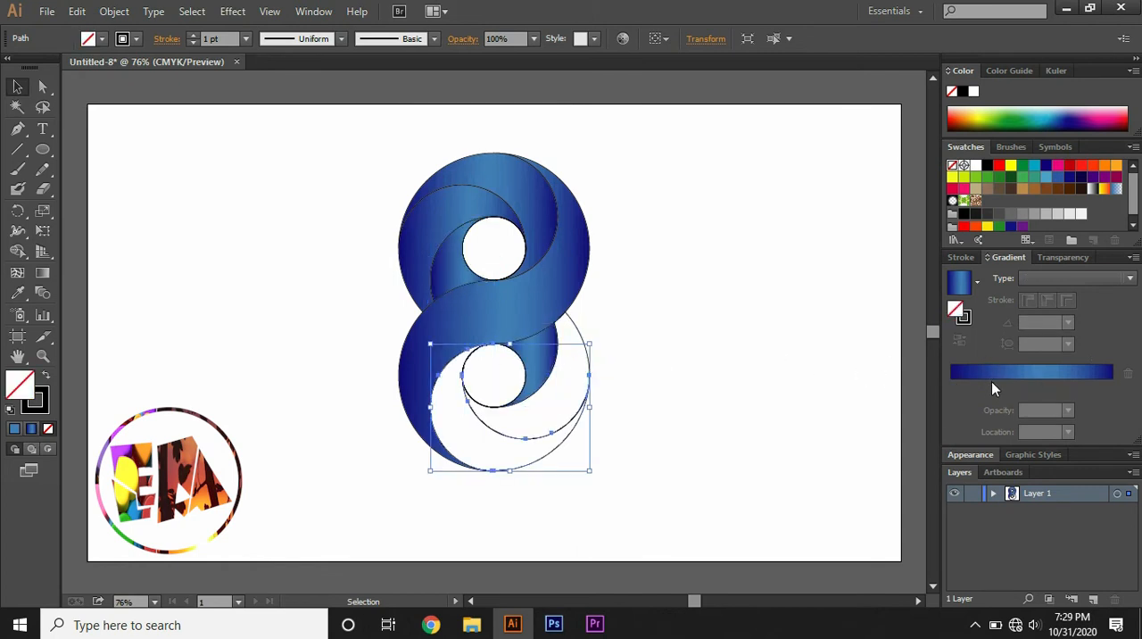
left_click(992, 379)
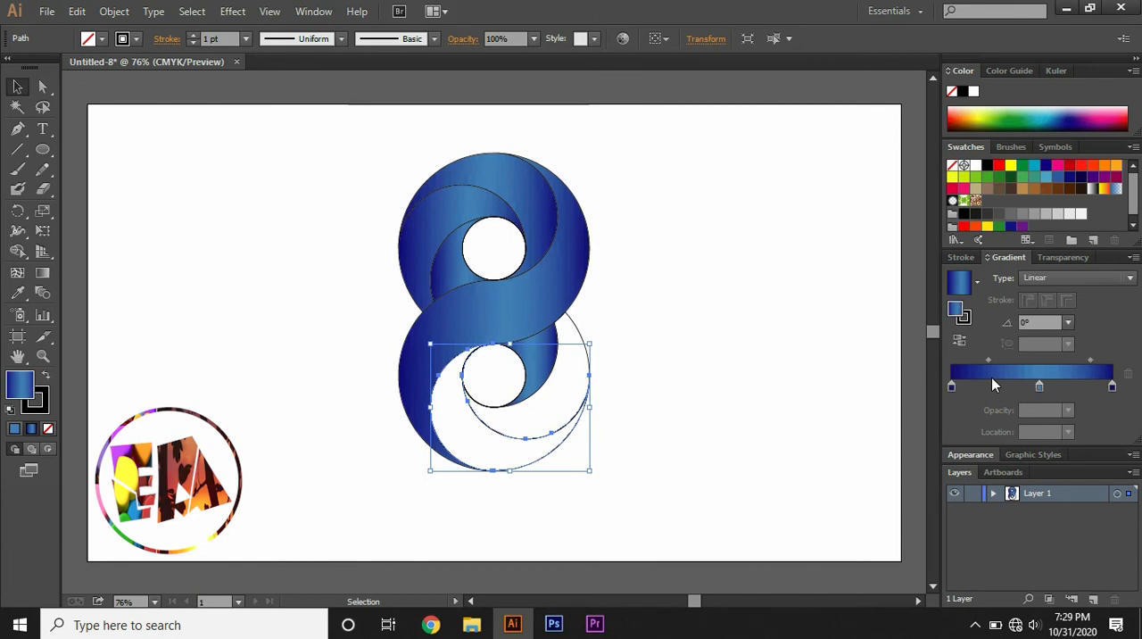
left_click(577, 334)
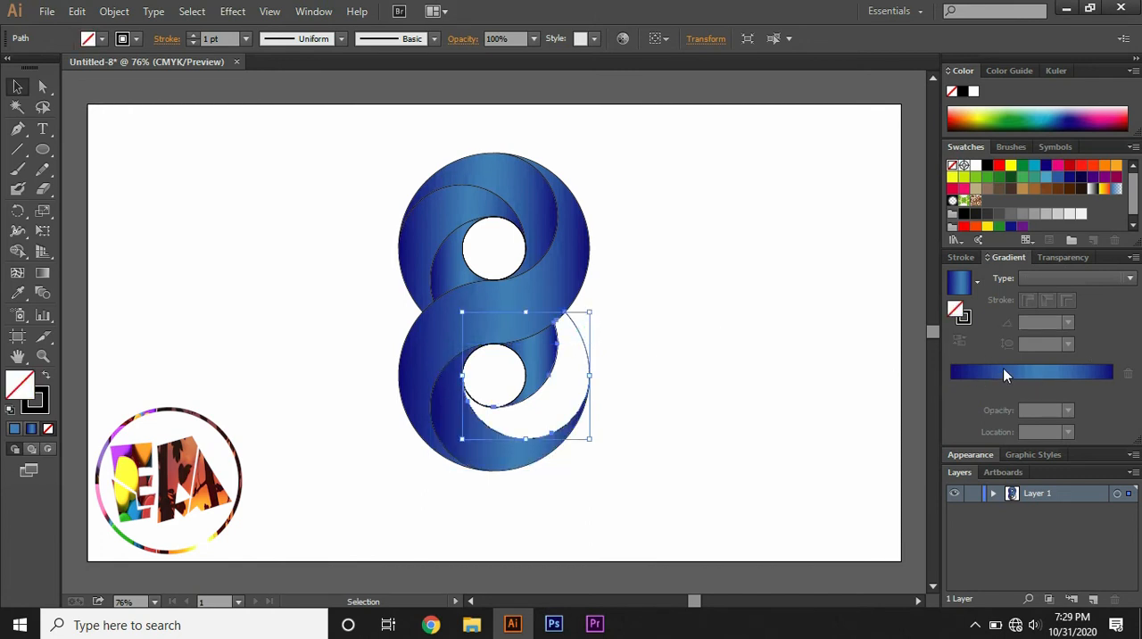
left_click(1005, 376)
left_click(745, 305)
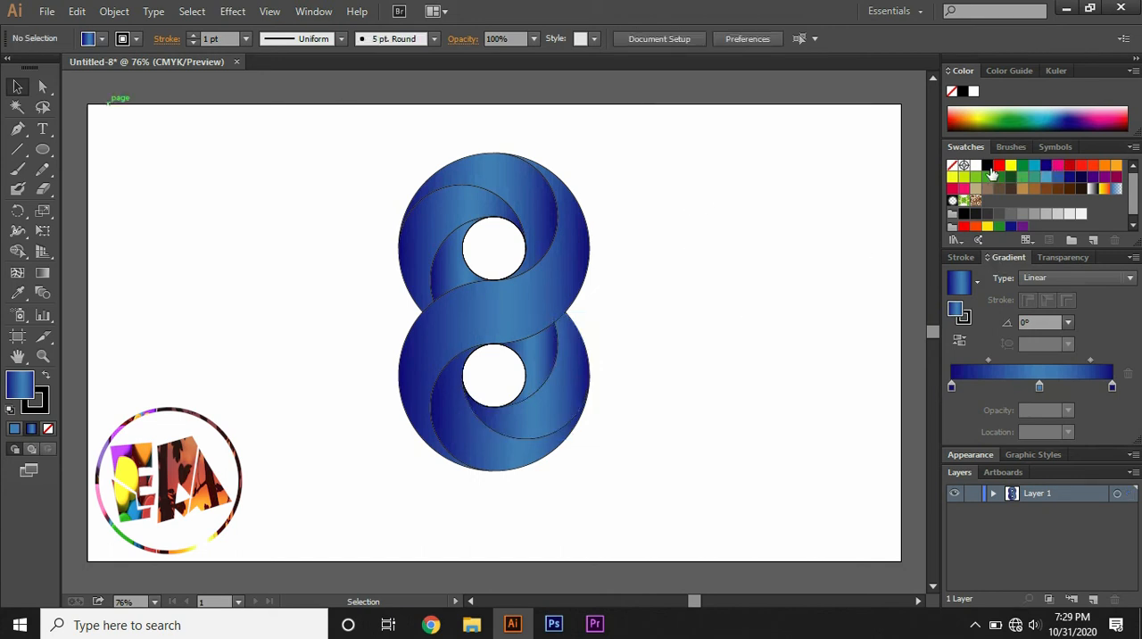
- Change the gradient's end stops to red and its middle stop to pink, and apply it to the whole figure-8
left_click_drag(1000, 172, 951, 386)
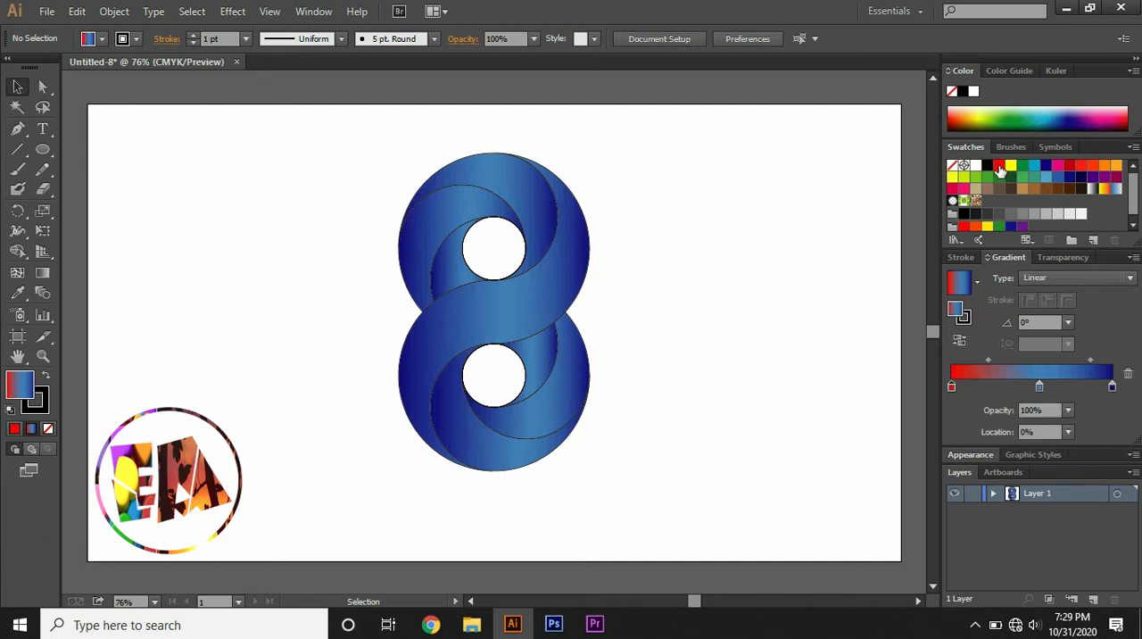
left_click_drag(999, 169, 1113, 388)
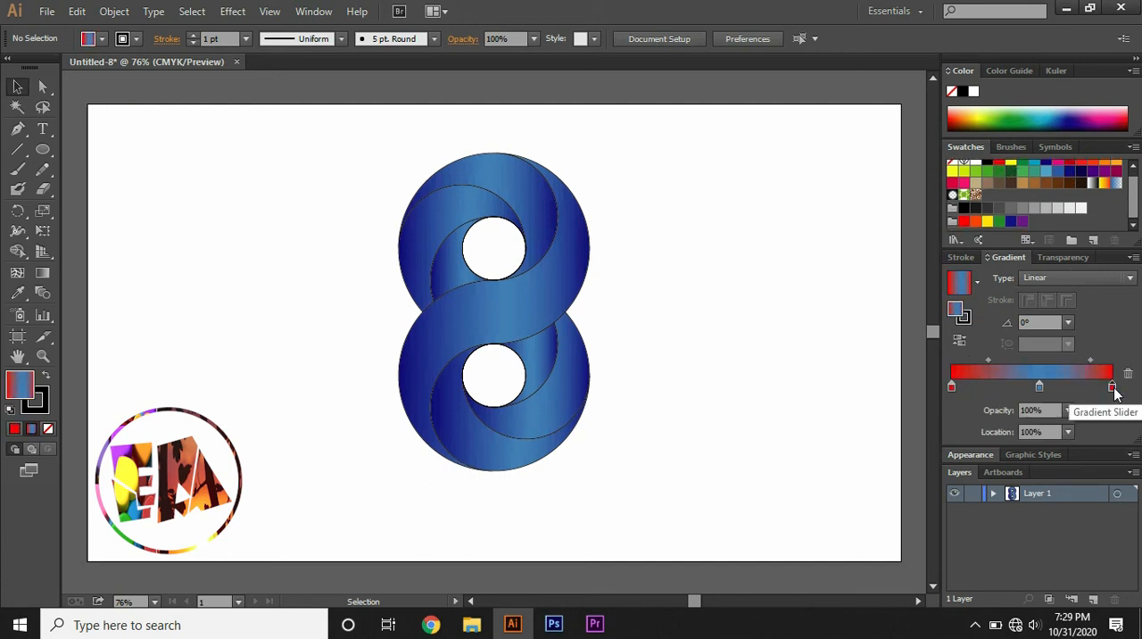
scroll(1138, 207, "up", 2)
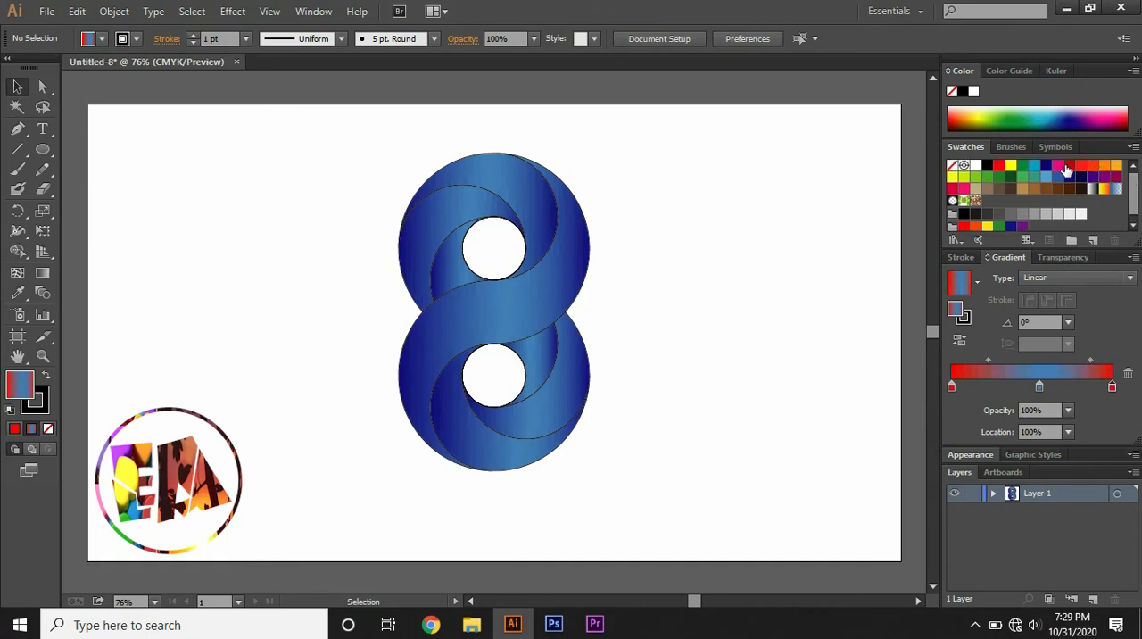
left_click_drag(1059, 170, 1040, 385)
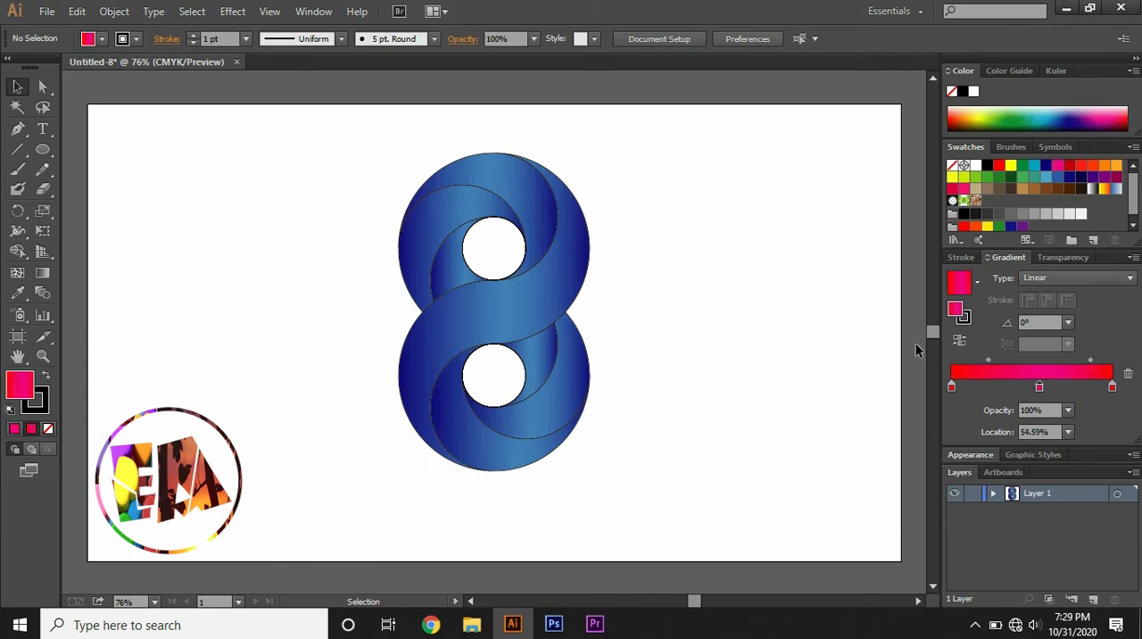
left_click_drag(298, 107, 630, 498)
left_click(997, 373)
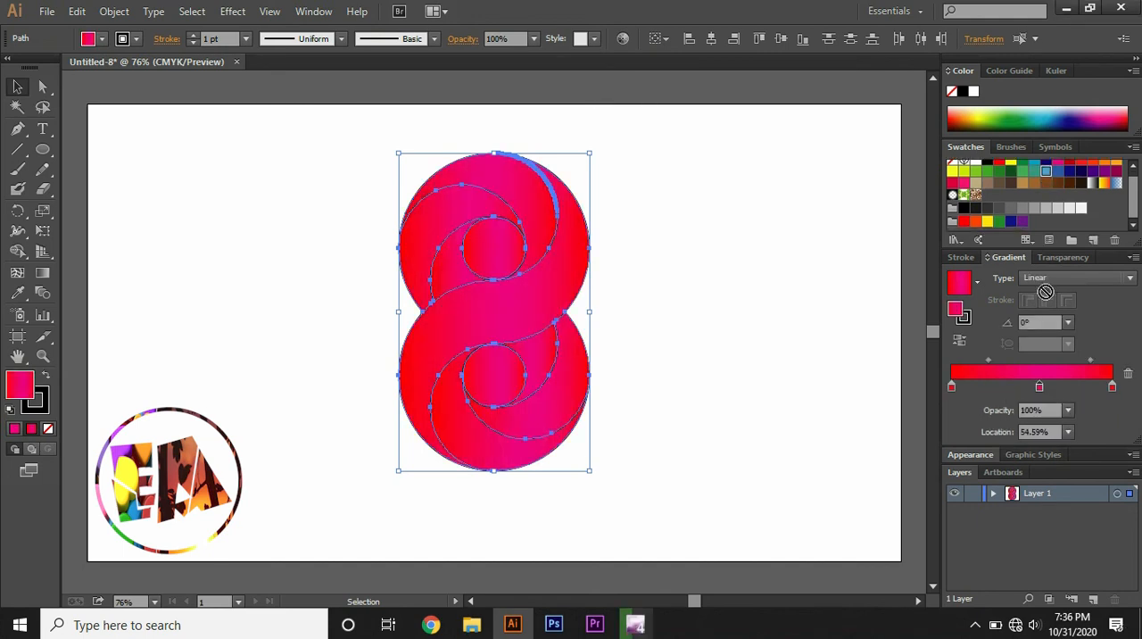
- Replace the gradient's middle stop with a light blue one at 56.12% and set the midpoints to 31.59% and 73.08%
left_click_drag(1046, 291, 1038, 389)
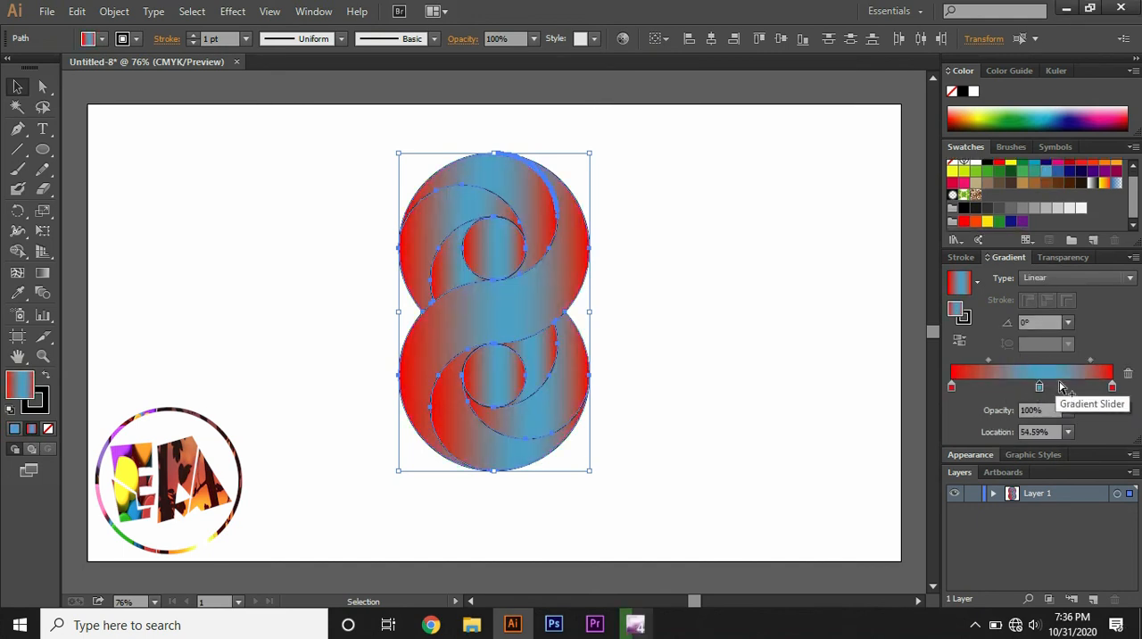
left_click(1062, 386)
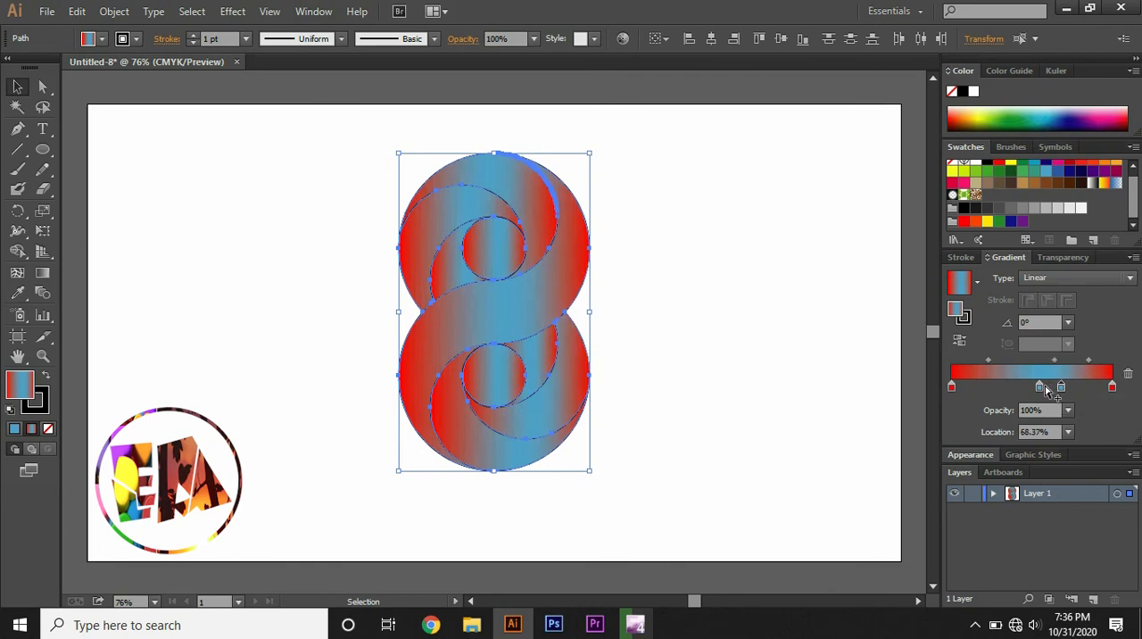
left_click_drag(1041, 387, 1128, 373)
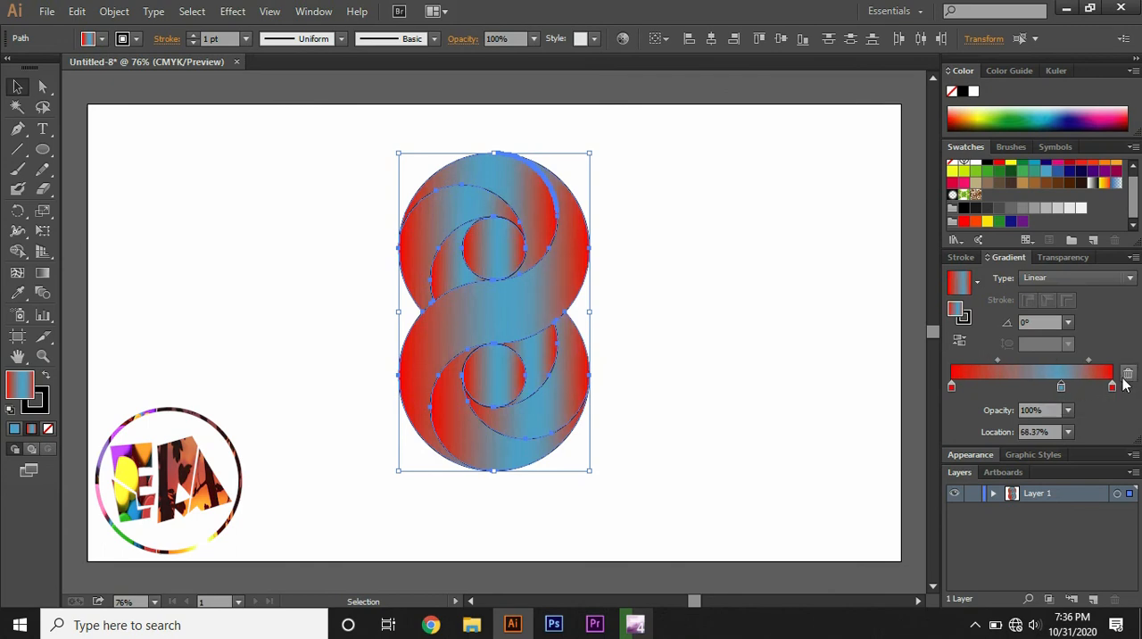
left_click_drag(1062, 387, 1041, 387)
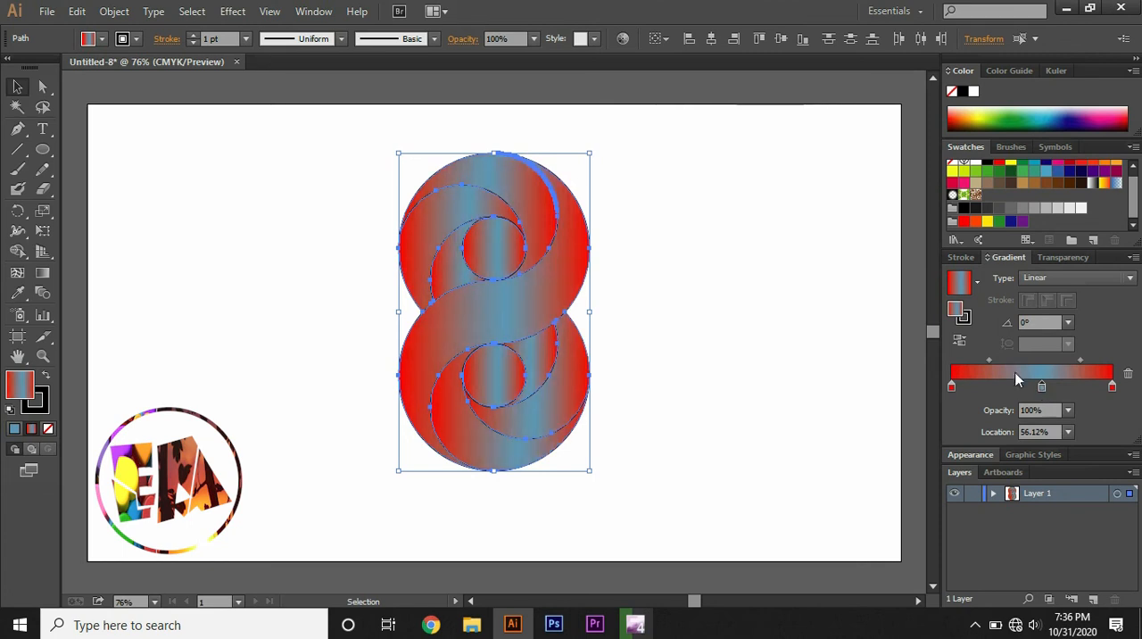
left_click_drag(990, 361, 980, 362)
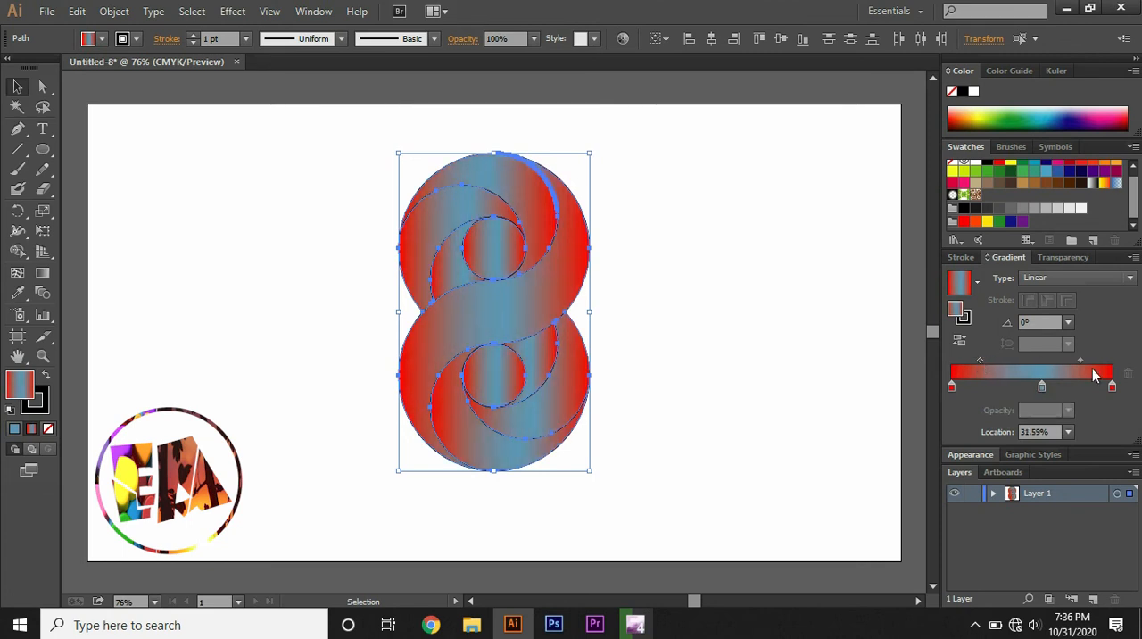
left_click_drag(1081, 360, 1094, 360)
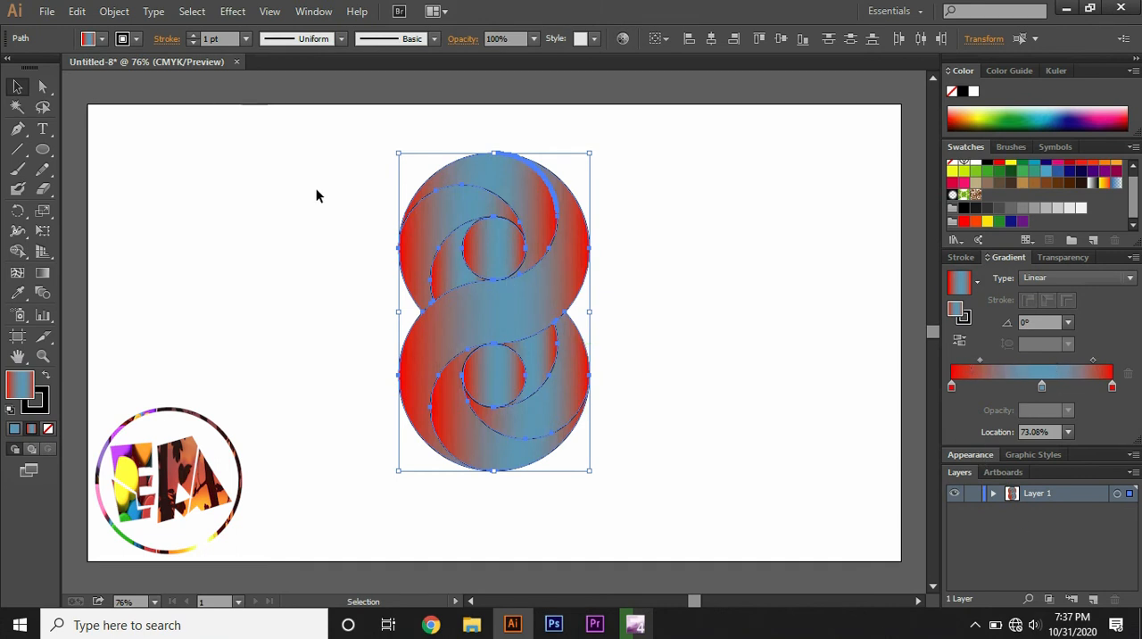
- Cut the two centre circles out of the figure-8 with the Shape Builder tool
left_click(17, 250)
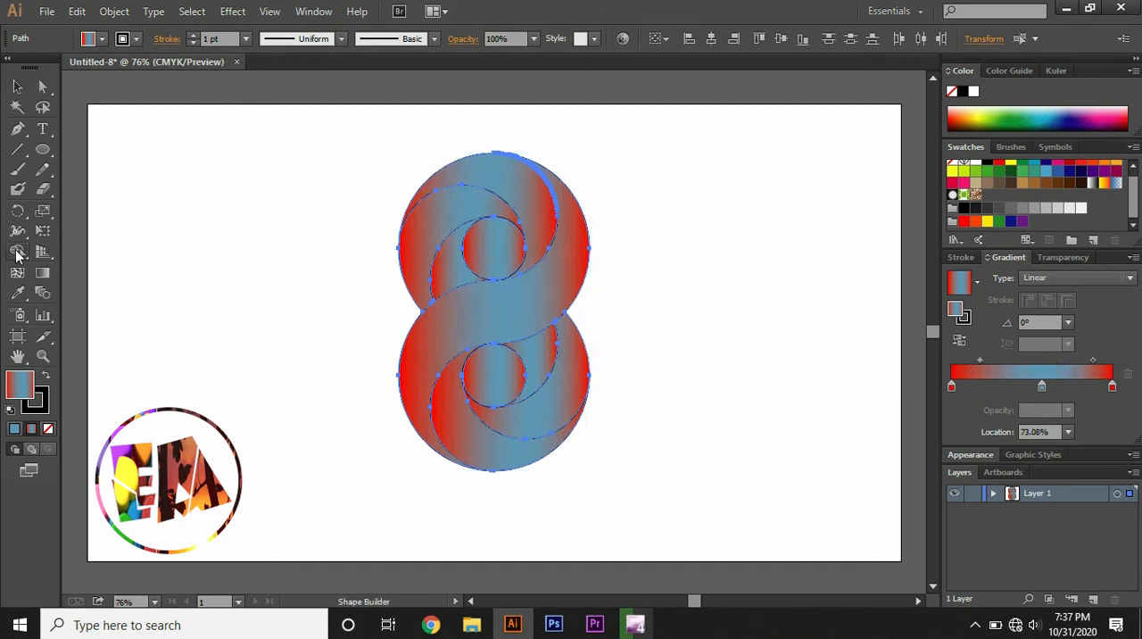
left_click(495, 252, "alt")
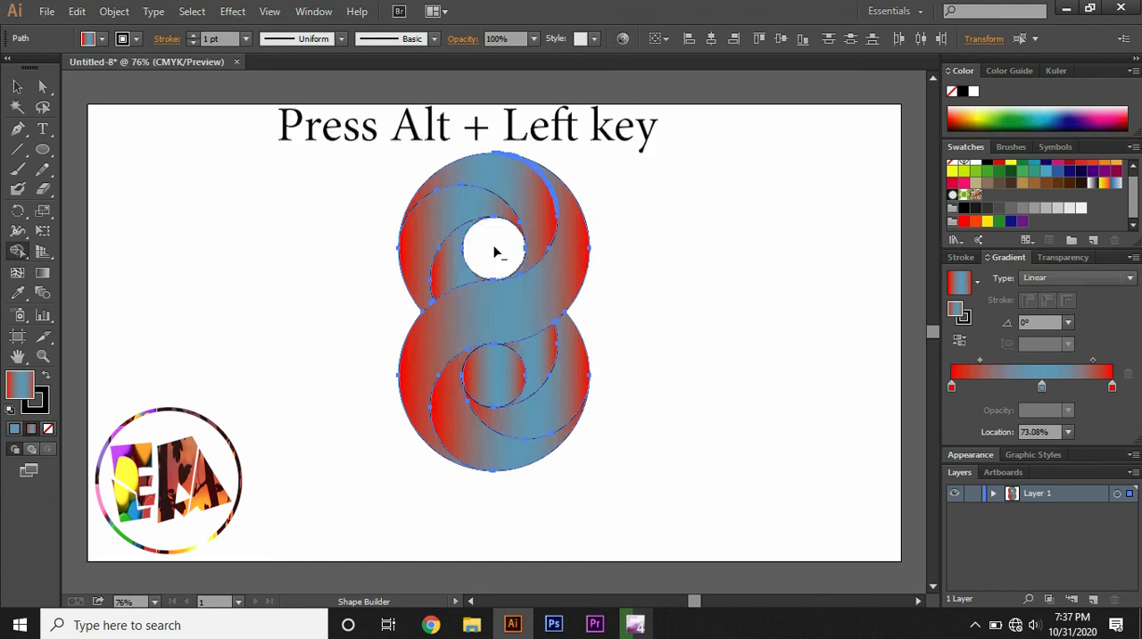
left_click(497, 384, "alt")
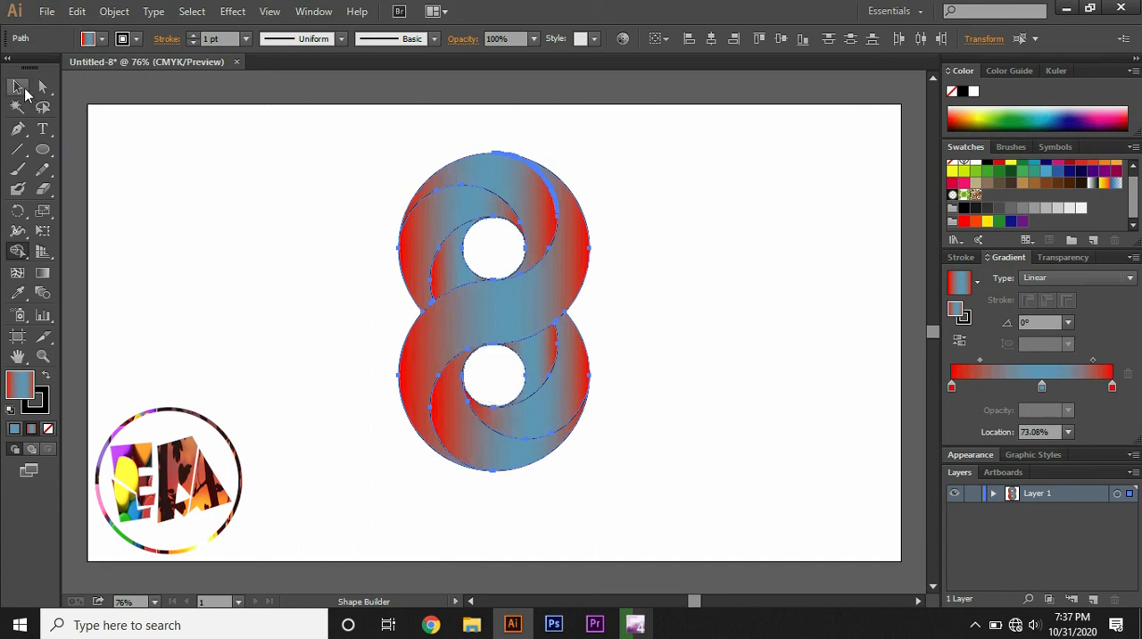
left_click(22, 88)
left_click(228, 185)
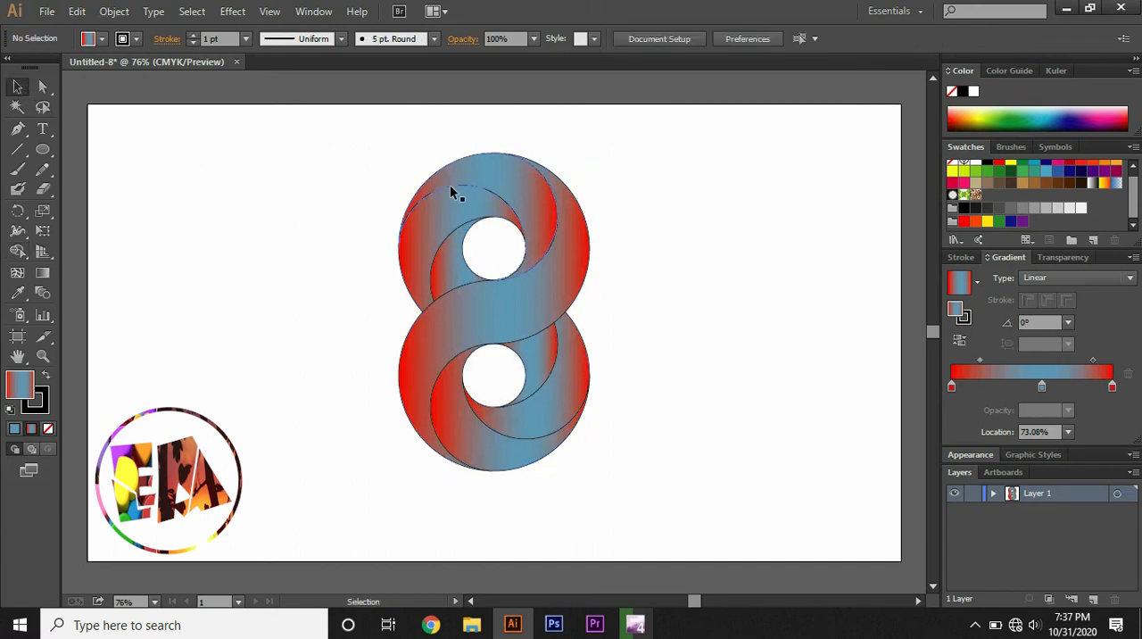
- Remove the stroke from all shapes of the figure-8
left_click_drag(354, 127, 606, 465)
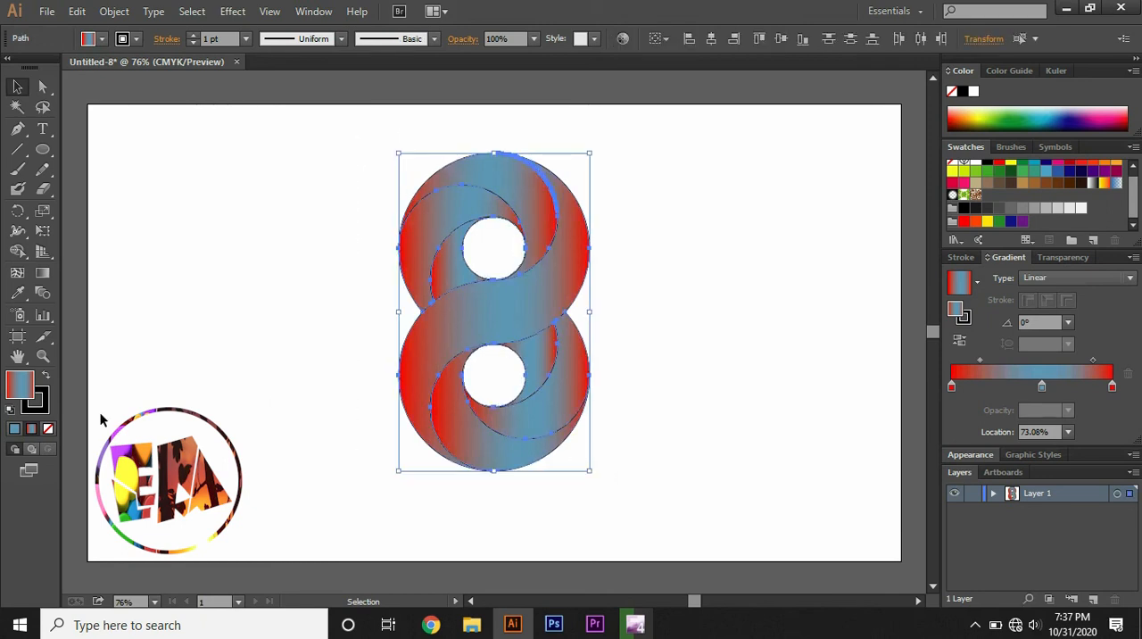
left_click(44, 408)
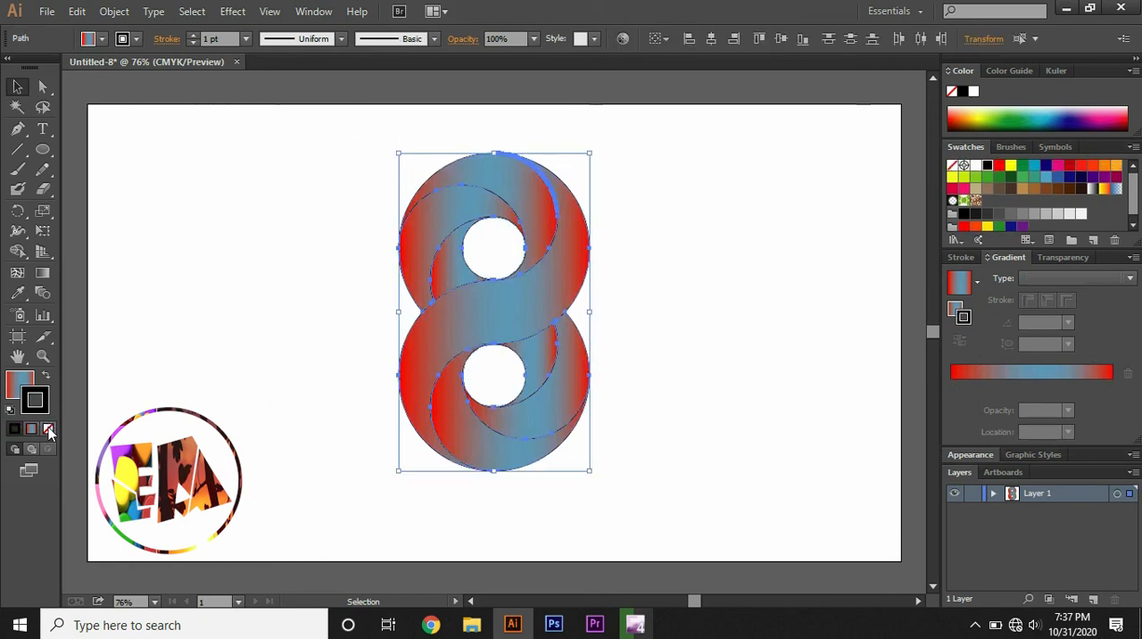
left_click(49, 430)
left_click(243, 300)
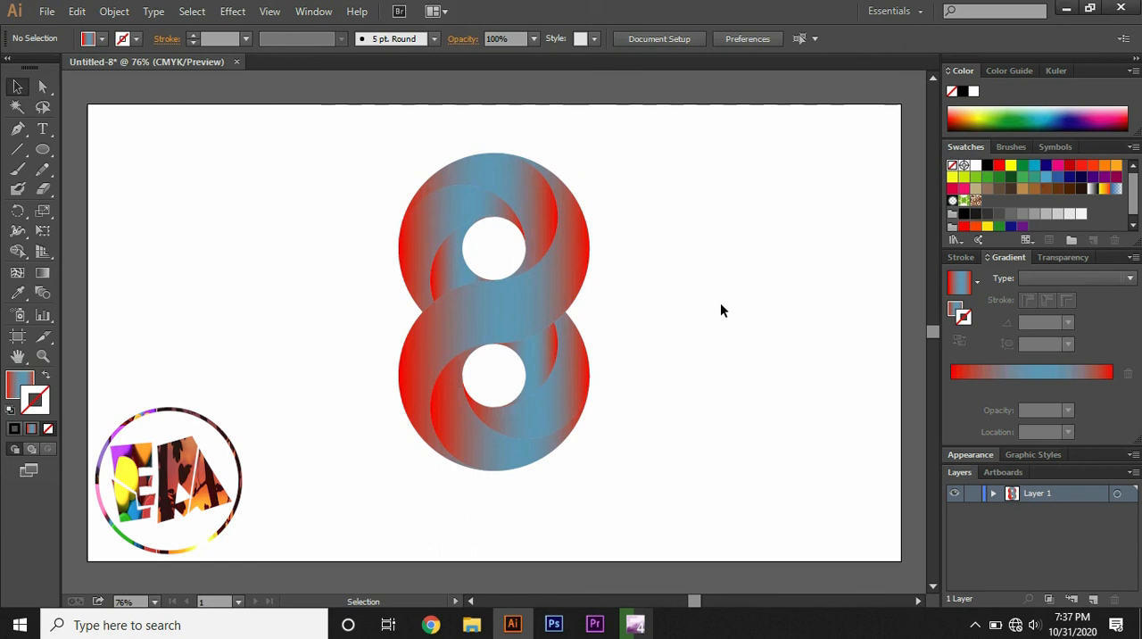
- Try a red and lime green gradient on the figure's strokes with the lime stop at 14.29%, and undo the stroke changes
left_click(478, 180)
left_click_drag(361, 148, 664, 486)
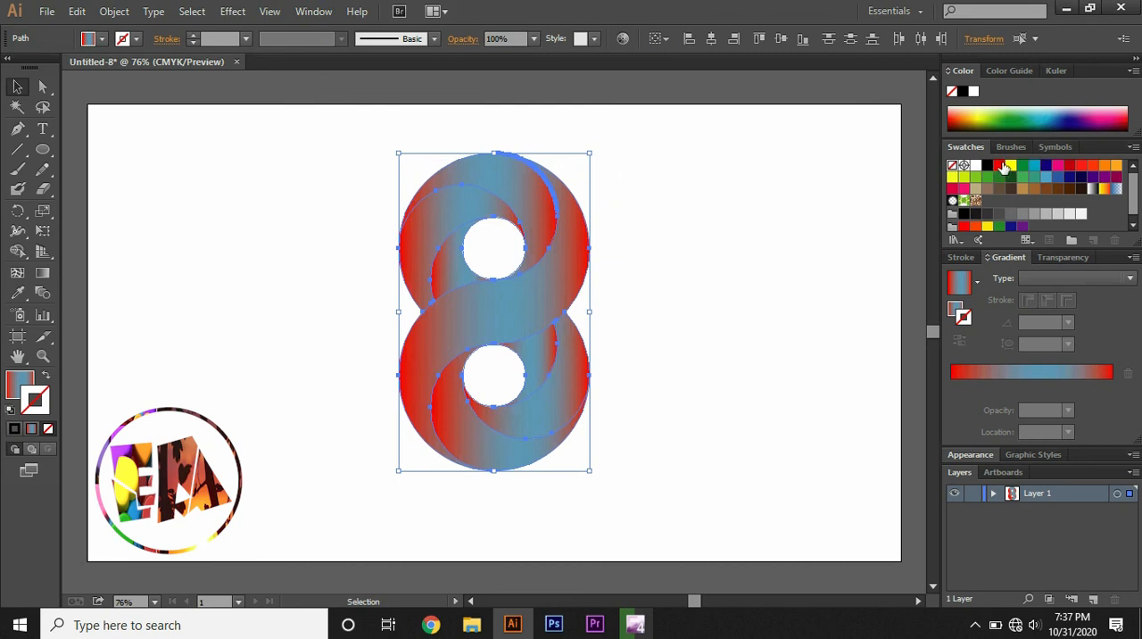
left_click_drag(965, 177, 1037, 381)
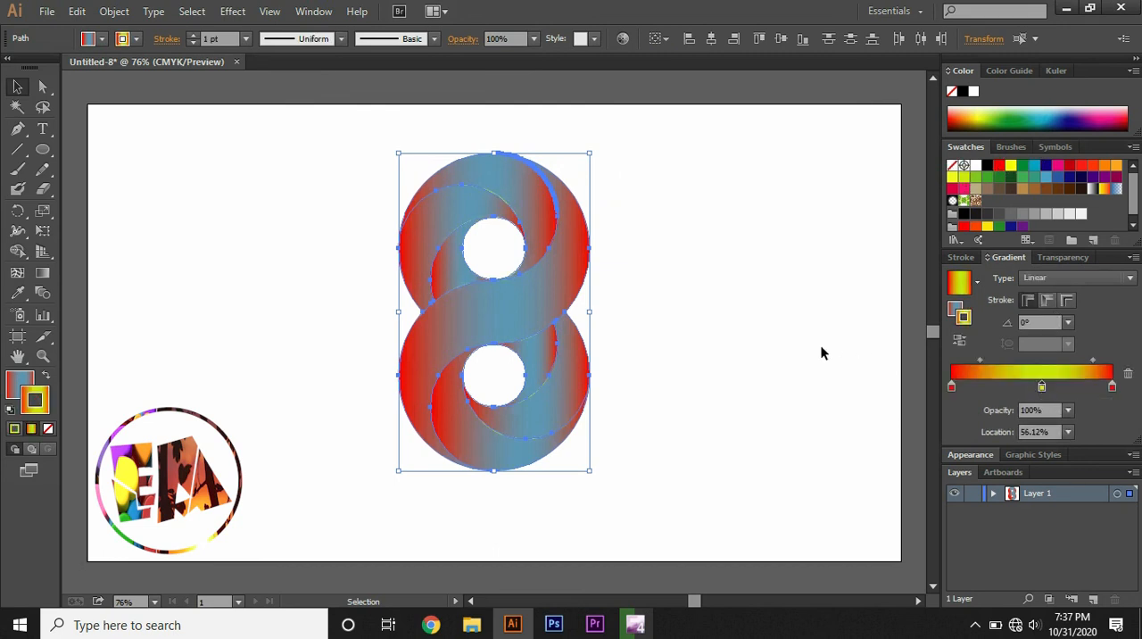
left_click_drag(1041, 386, 973, 385)
double_click(974, 386)
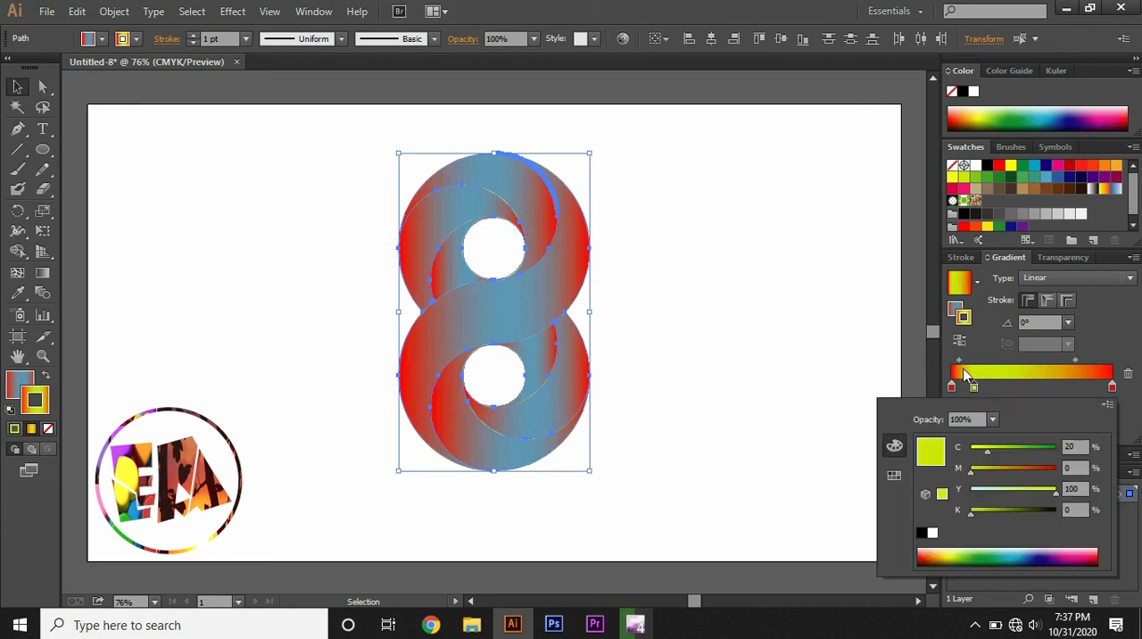
left_click(798, 382)
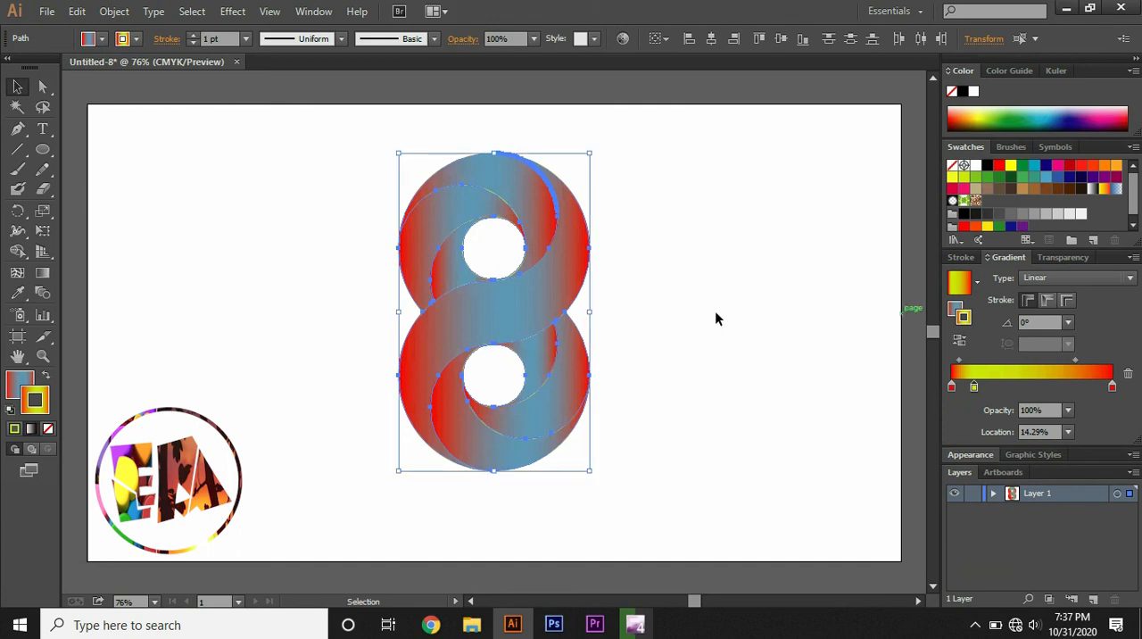
left_click_drag(364, 129, 638, 498)
left_click(669, 378)
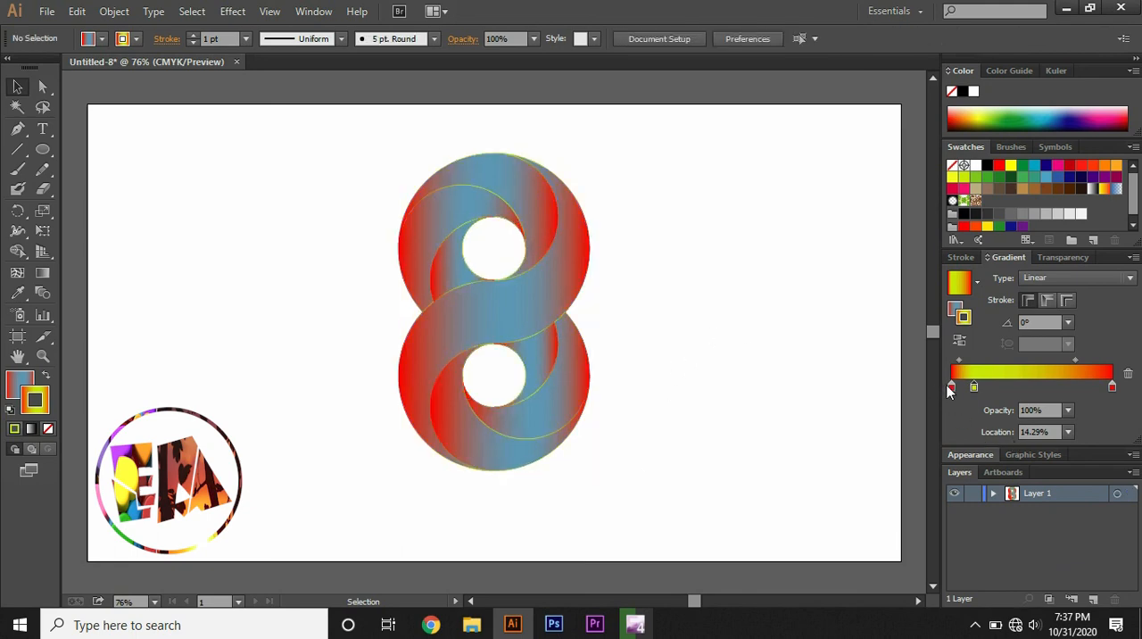
key("ctrl+z")
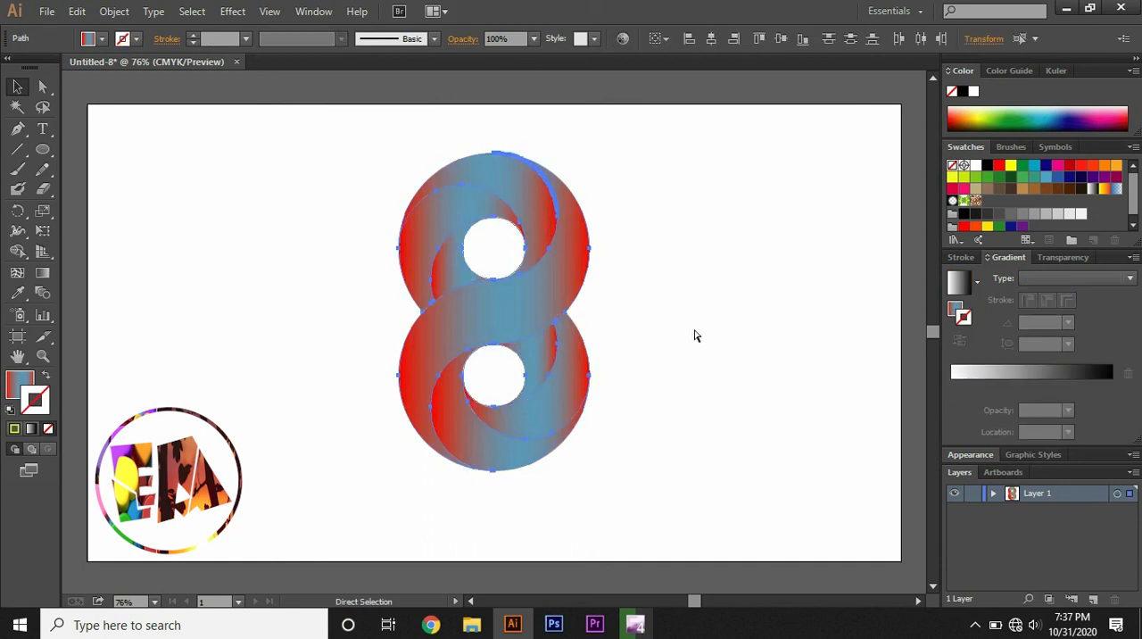
- Change the middle stop of the figure's fill gradient to yellow
left_click(20, 383)
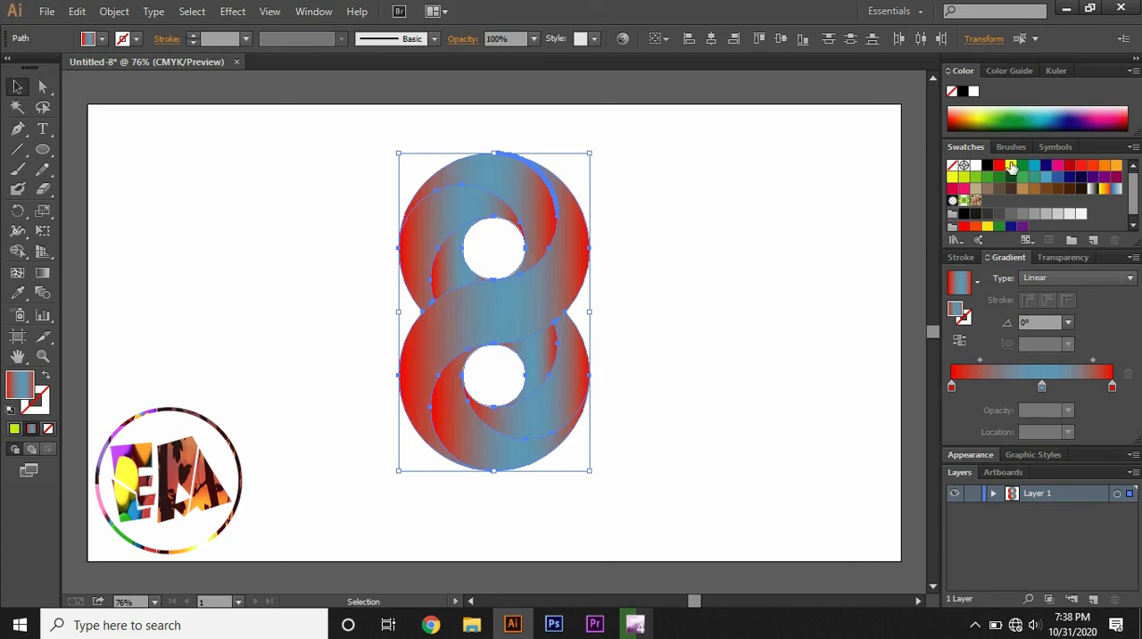
left_click_drag(1011, 168, 1042, 389)
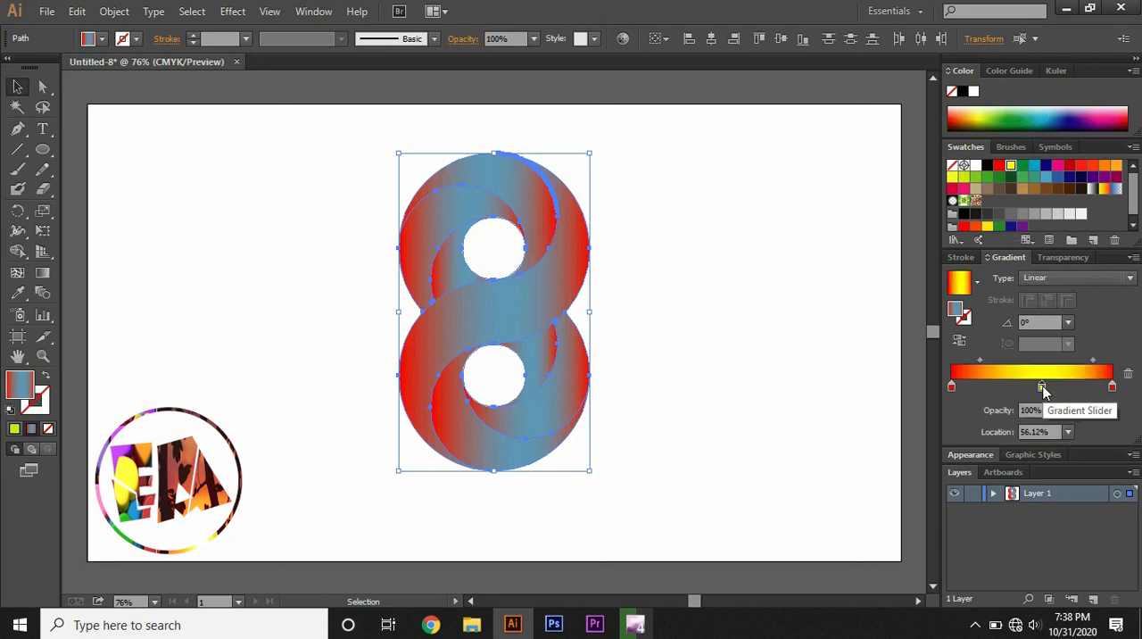
left_click(859, 341)
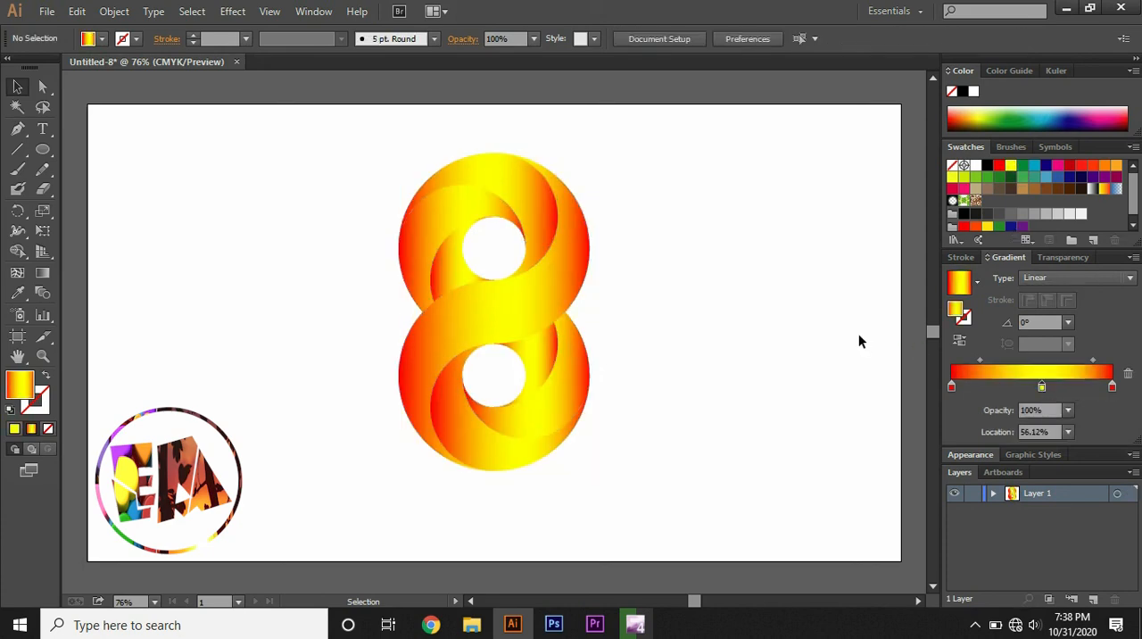
- Replace the gradient's yellow stop with a new one placed near the centre and set the midpoint after it to 53.95%
left_click(1015, 388)
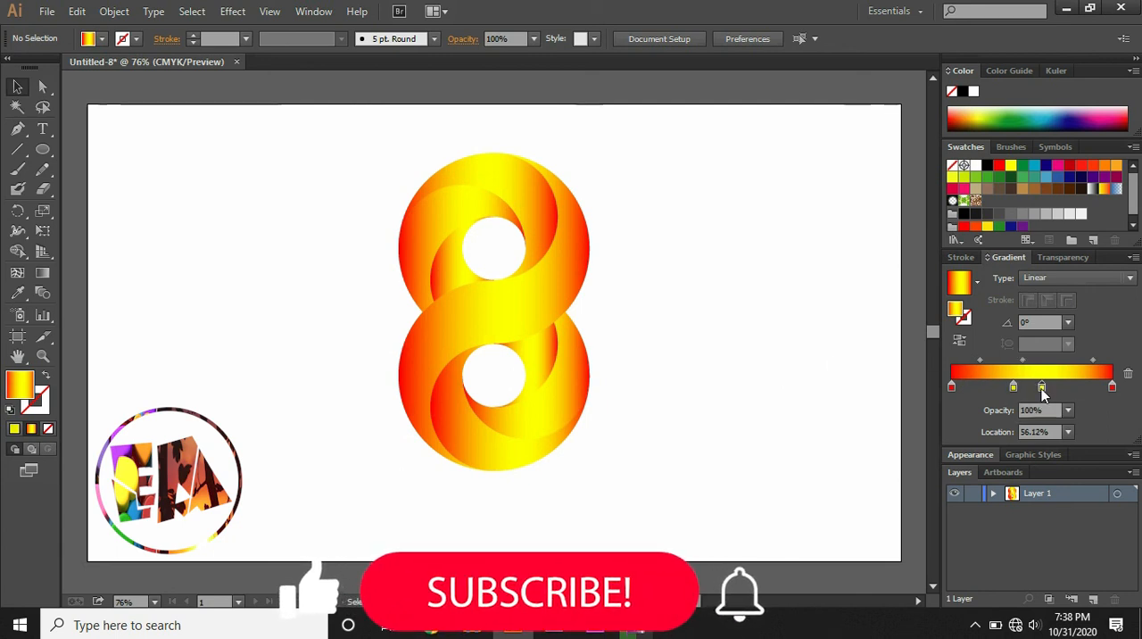
left_click(1131, 373)
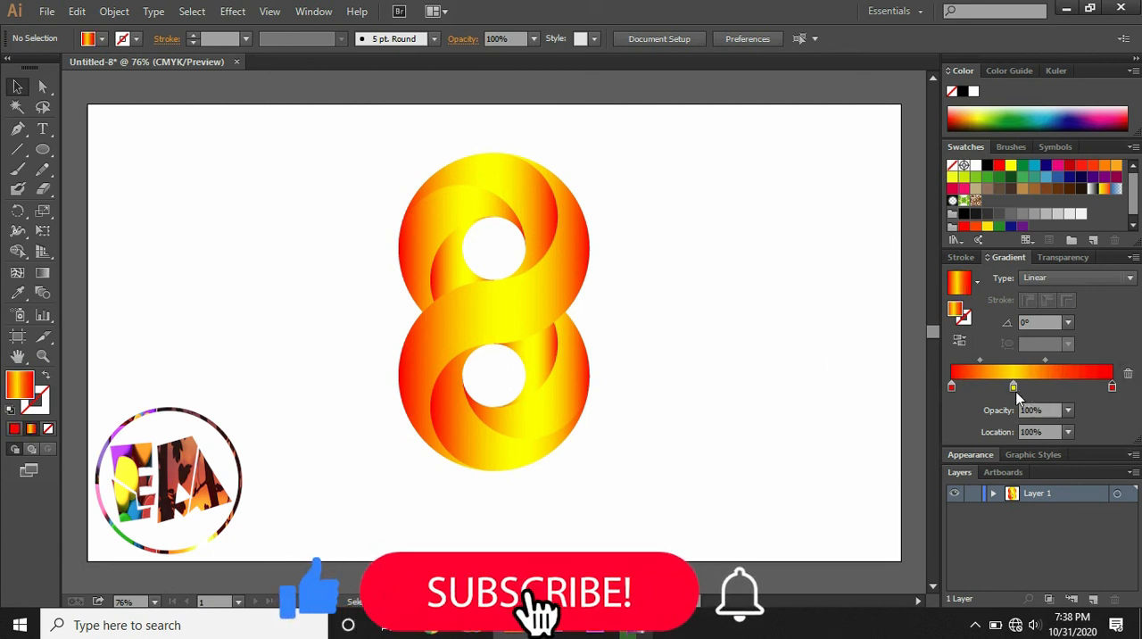
left_click_drag(1017, 391, 1079, 360)
- Shift the gradients of the lower half's bottom crescent to the left and its outer crescent to the right with the Gradient tool
left_click(53, 275)
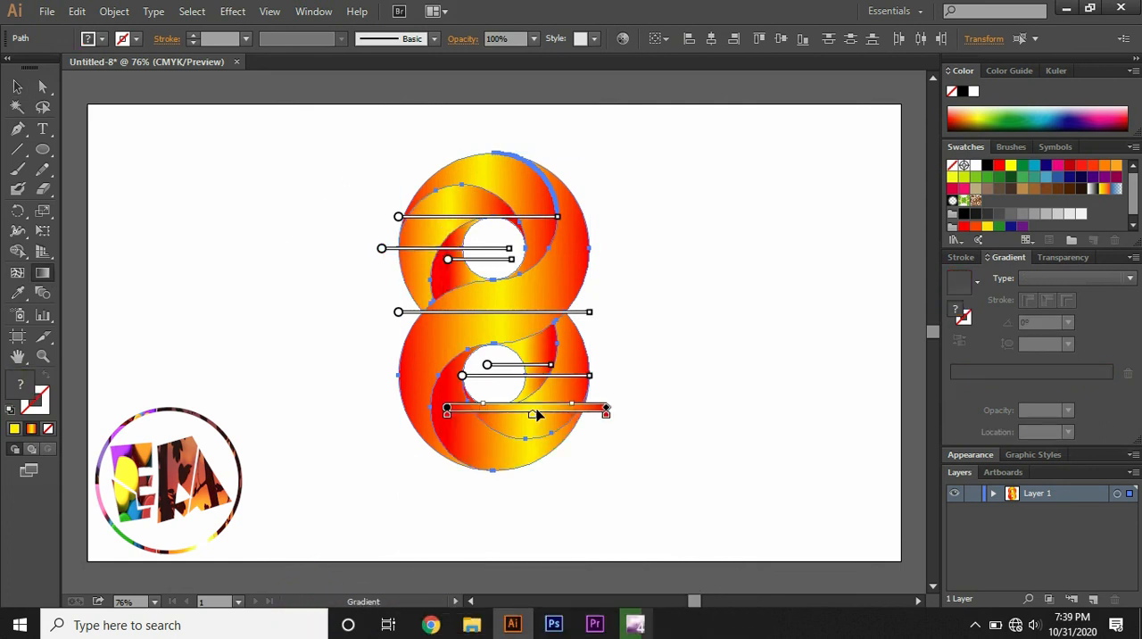
left_click_drag(535, 410, 465, 409)
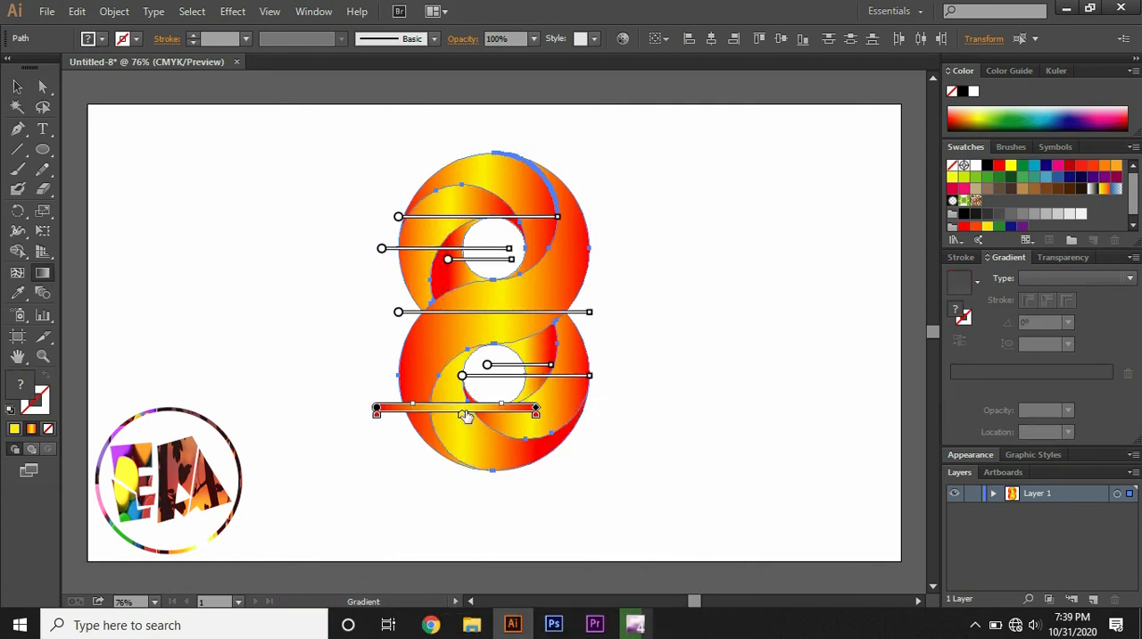
left_click_drag(574, 384, 609, 384)
left_click(721, 343, "ctrl")
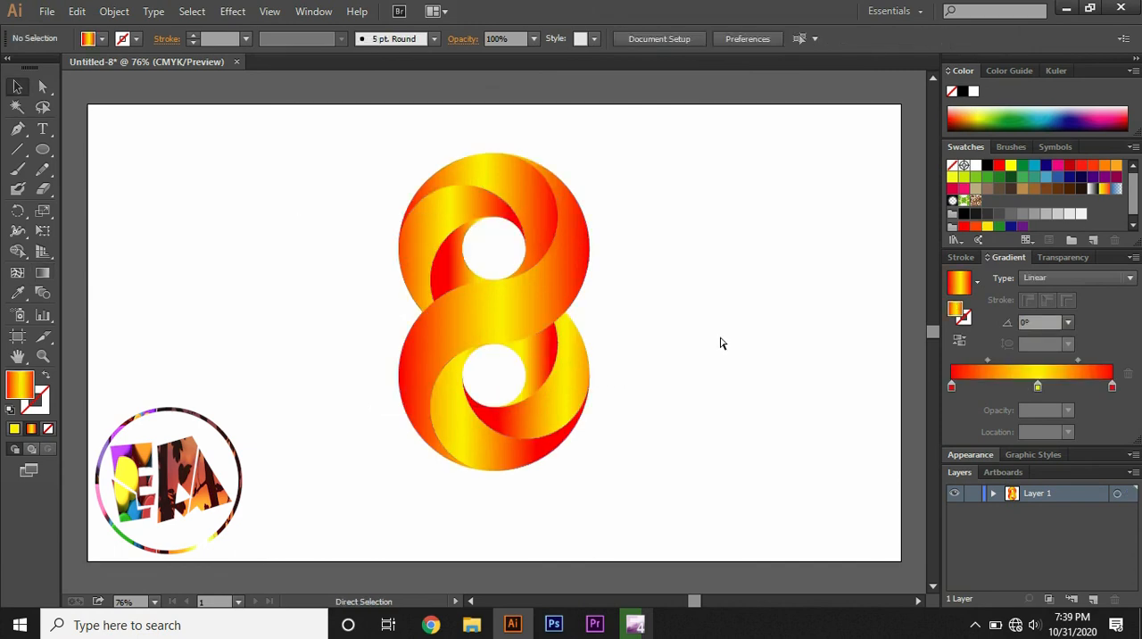